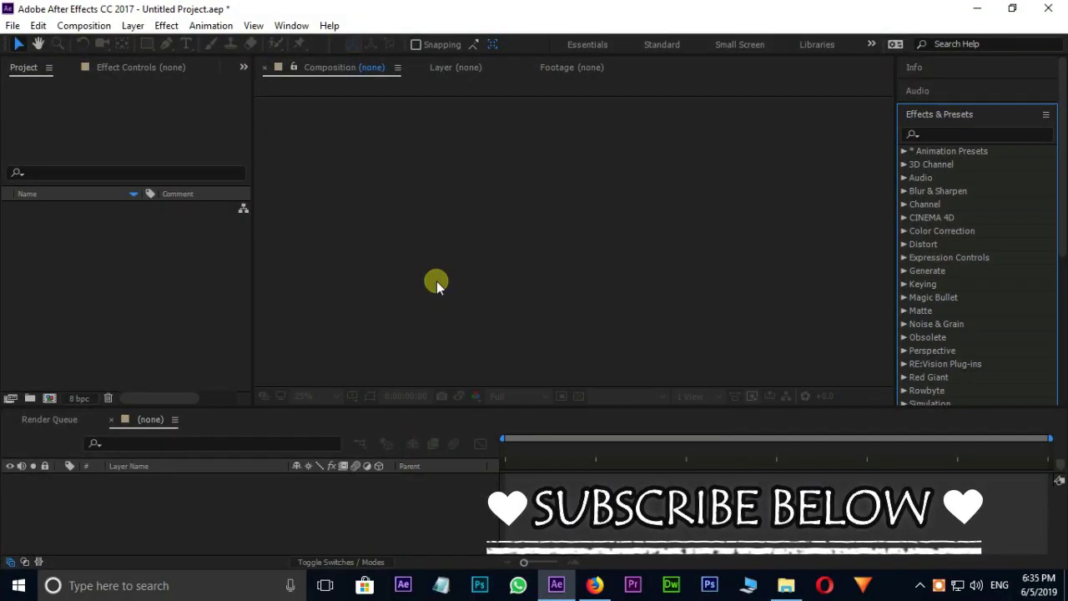
Create Comp 1 at 1280×720, 30 fps, lasting about 20 seconds.
{"action": "left_click", "coordinate": [50, 399]}
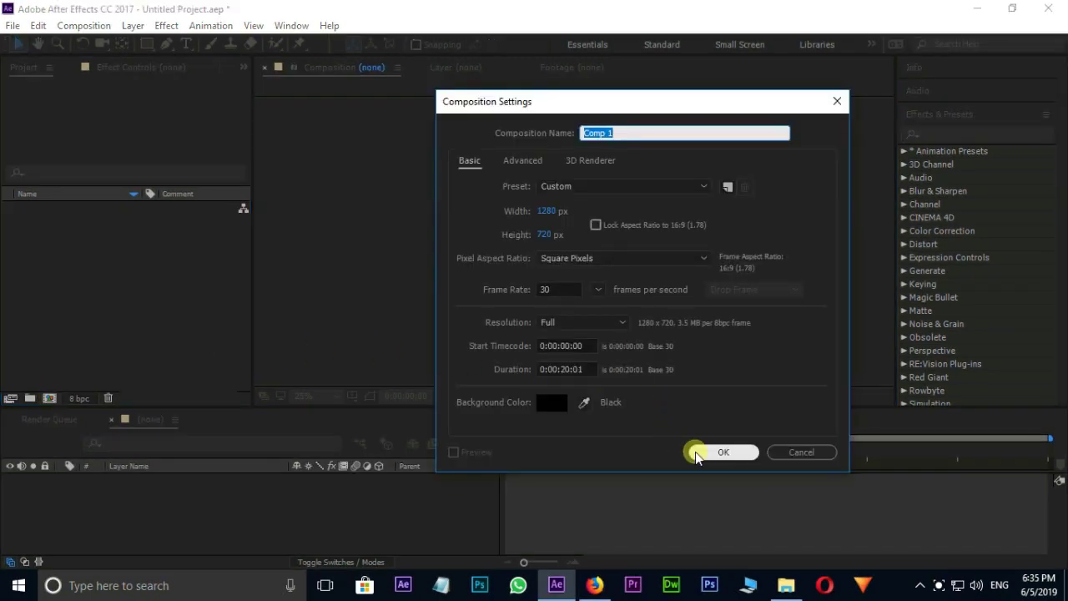
{"action": "left_click", "coordinate": [697, 453]}
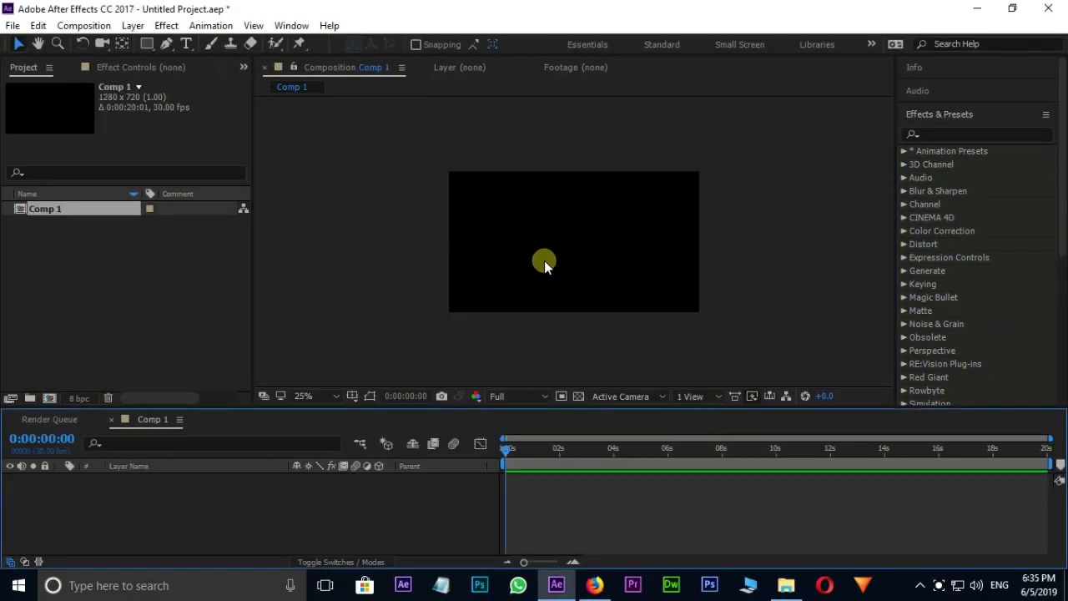
Select bg.jpg and the Thanos green screen video in File Explorer and drag both into the project.
{"action": "left_click", "coordinate": [786, 585]}
{"action": "left_click", "coordinate": [454, 287]}
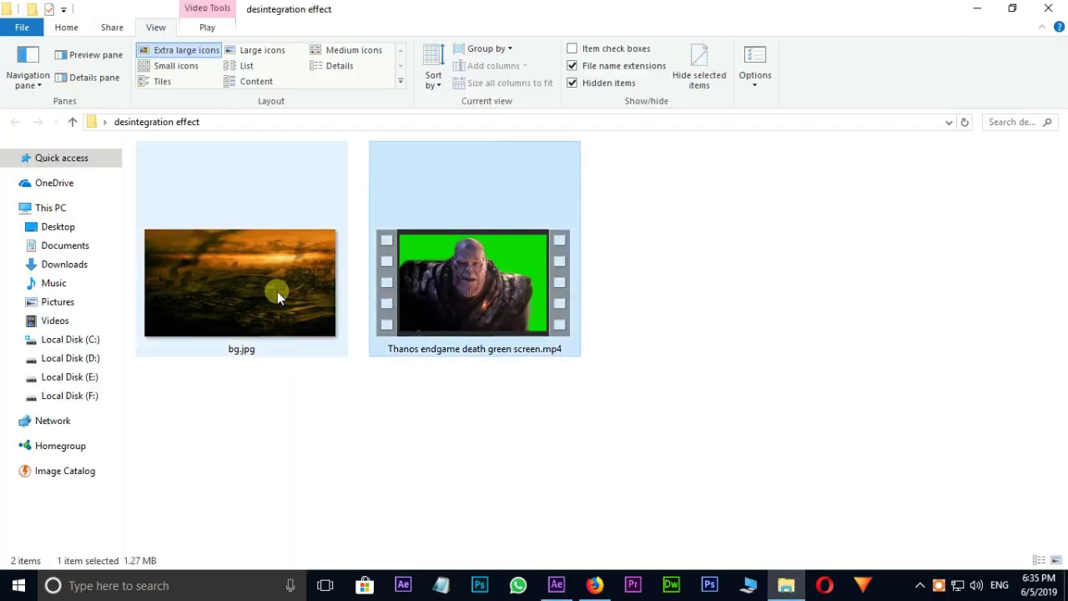
{"action": "left_click", "coordinate": [273, 289]}
{"action": "left_click_drag", "start_coordinate": [284, 423], "coordinate": [152, 352]}
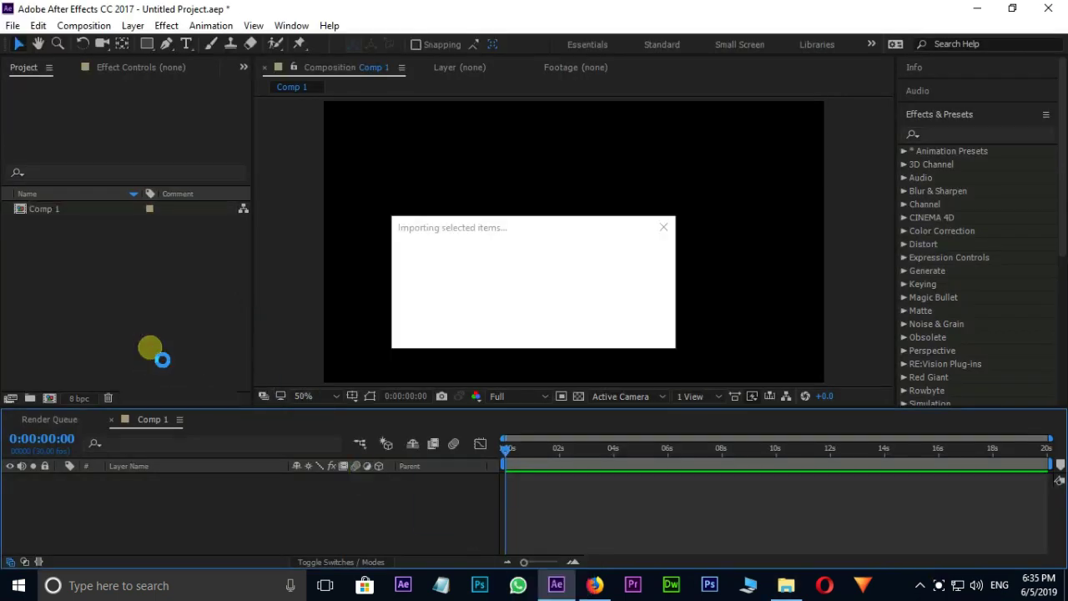
Add bg.jpg to Comp 1 as a layer and apply Fit to Comp to fill the frame.
{"action": "left_click", "coordinate": [105, 289]}
{"action": "left_click_drag", "start_coordinate": [76, 239], "coordinate": [138, 489]}
{"action": "key", "text": "comma"}
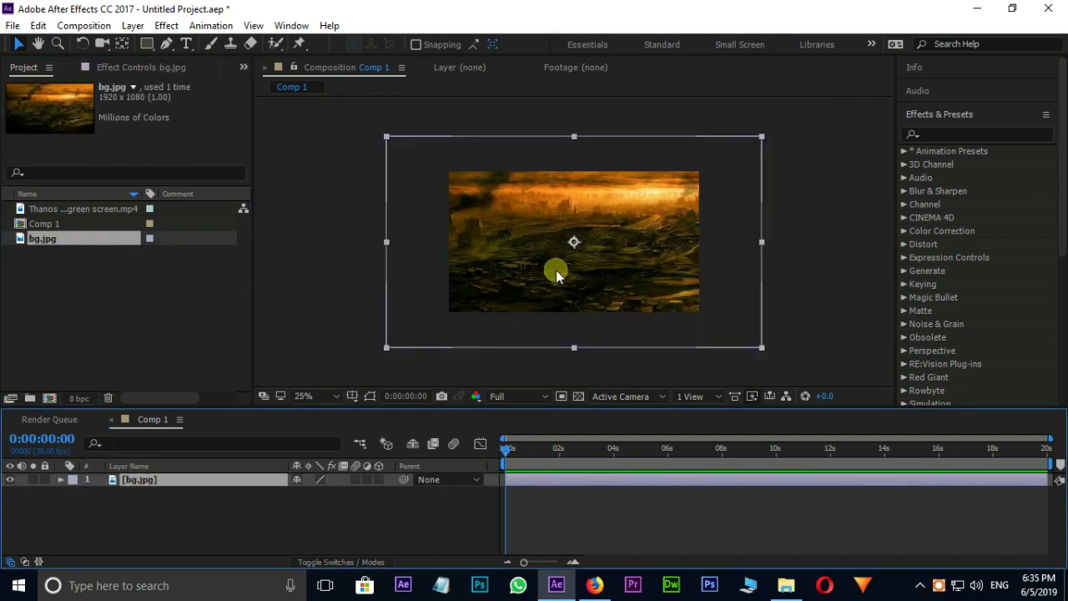
{"action": "right_click", "coordinate": [200, 485]}
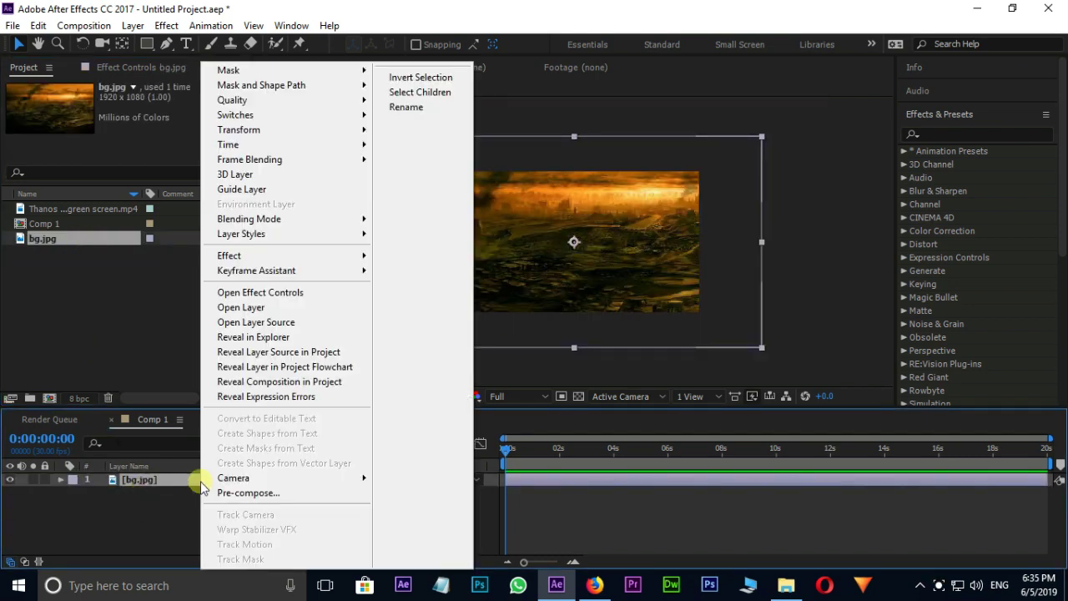
{"action": "mouse_move", "coordinate": [273, 134]}
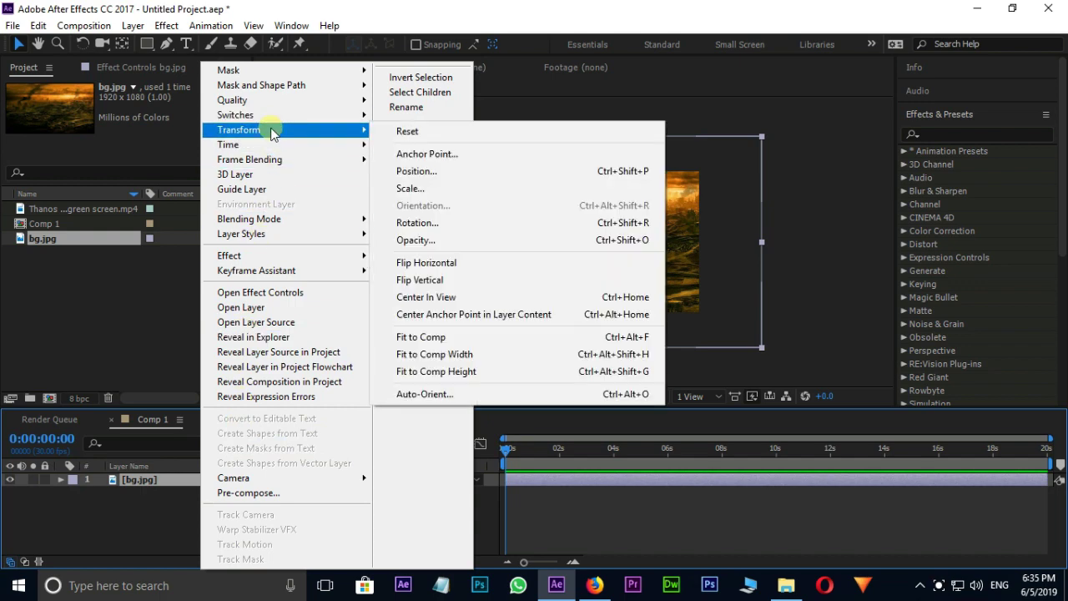
{"action": "left_click", "coordinate": [438, 339]}
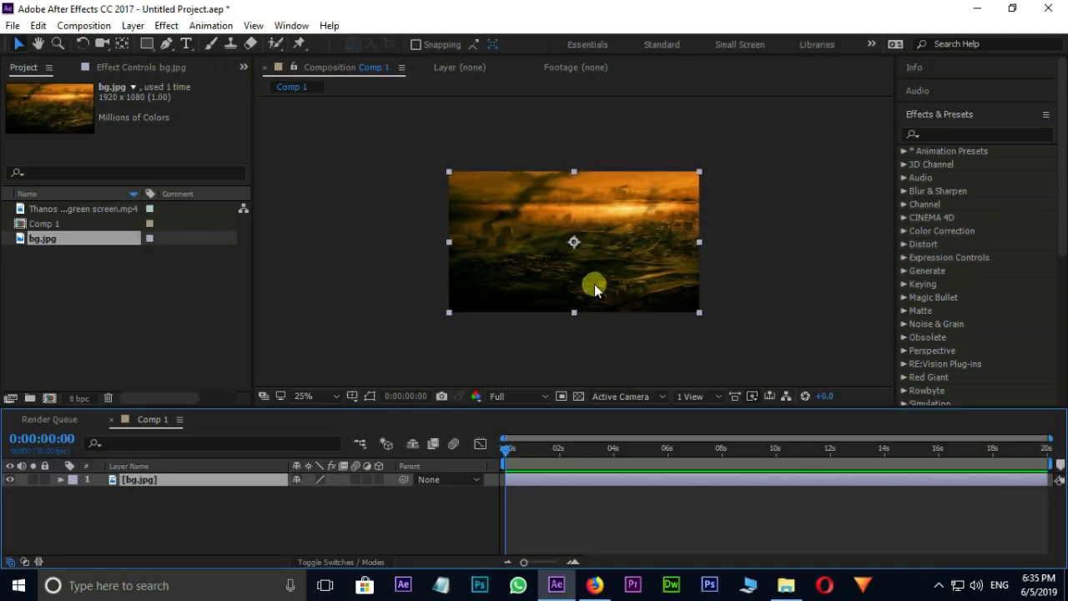
Add the Thanos clip above bg.jpg and trim the comp to the work area at about 5 seconds.
{"action": "left_click_drag", "start_coordinate": [99, 211], "coordinate": [153, 475]}
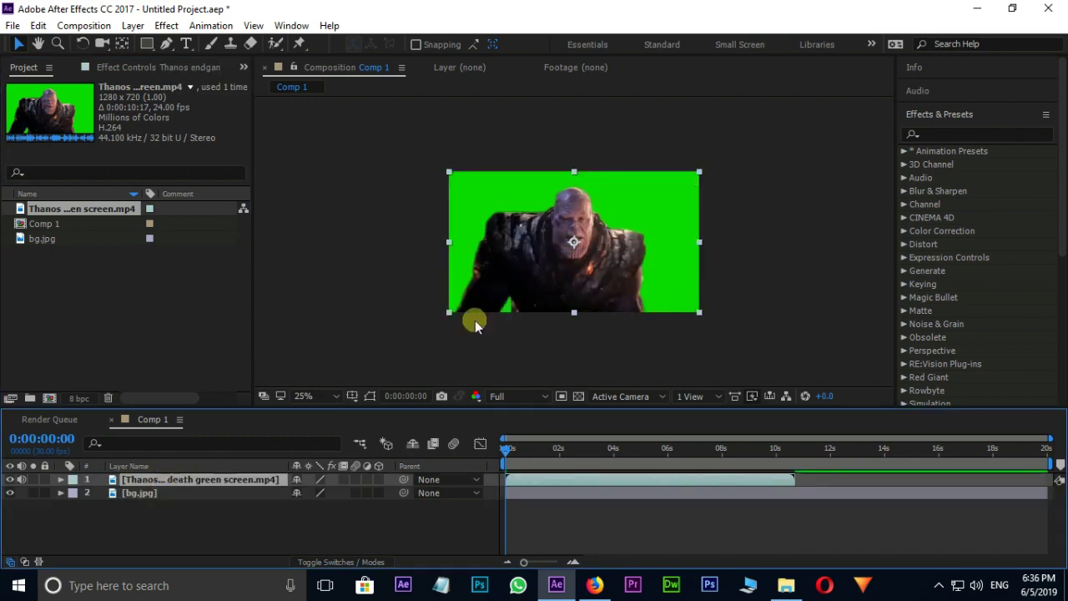
{"action": "key", "text": "period"}
{"action": "key", "text": "period"}
{"action": "left_click_drag", "start_coordinate": [502, 457], "coordinate": [659, 464]}
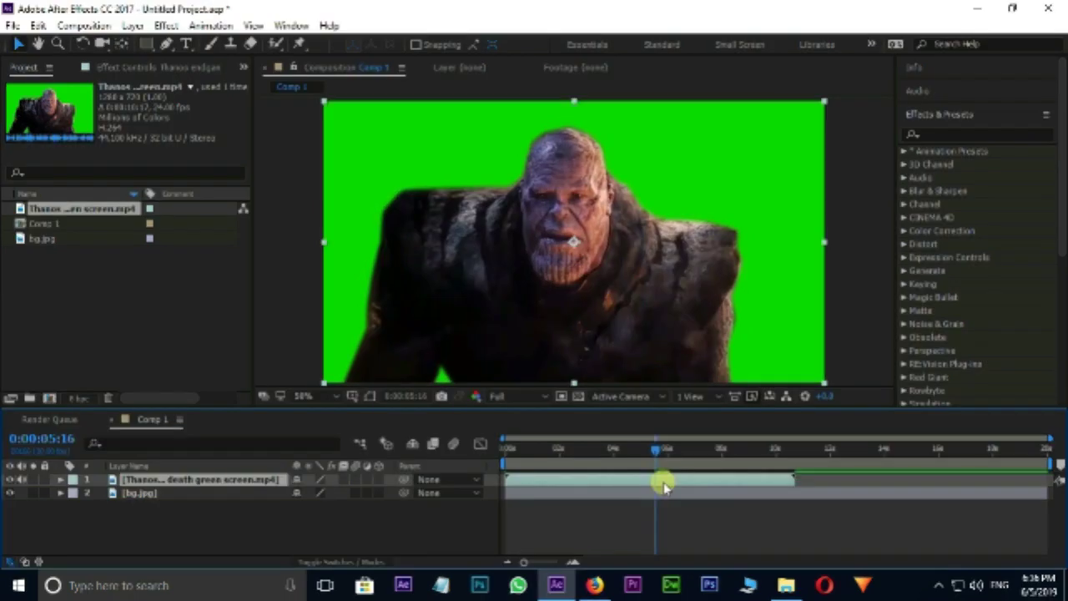
{"action": "right_click", "coordinate": [605, 462]}
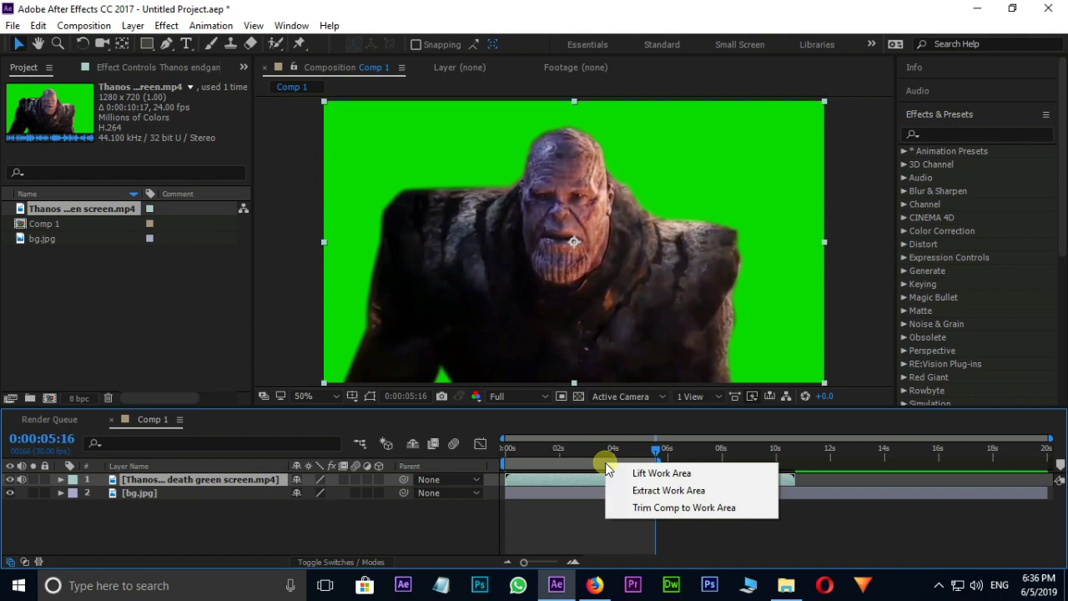
{"action": "left_click", "coordinate": [644, 507]}
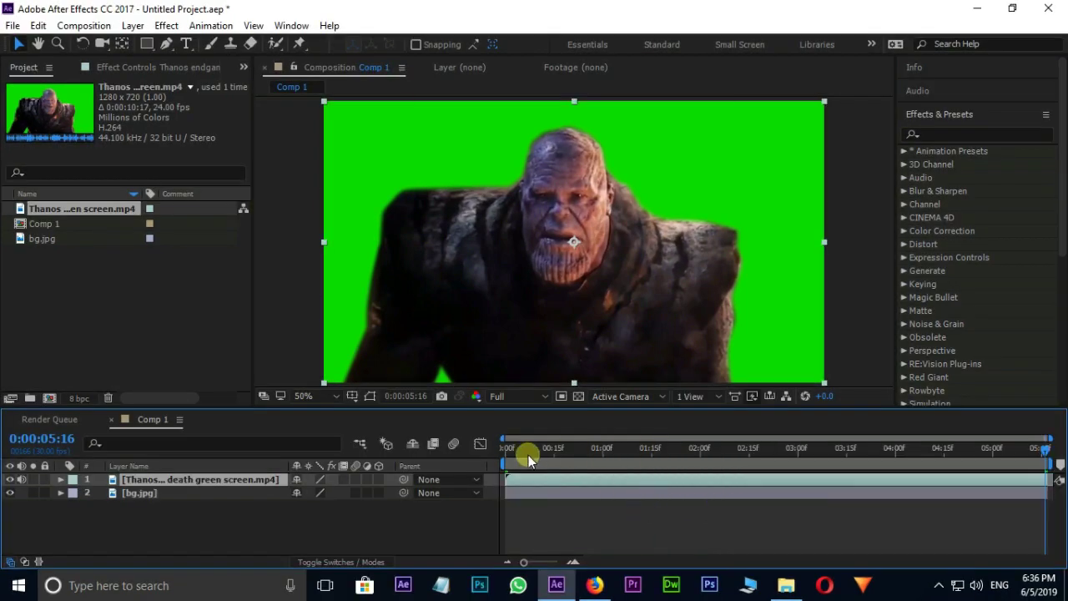
{"action": "left_click_drag", "start_coordinate": [528, 455], "coordinate": [487, 400]}
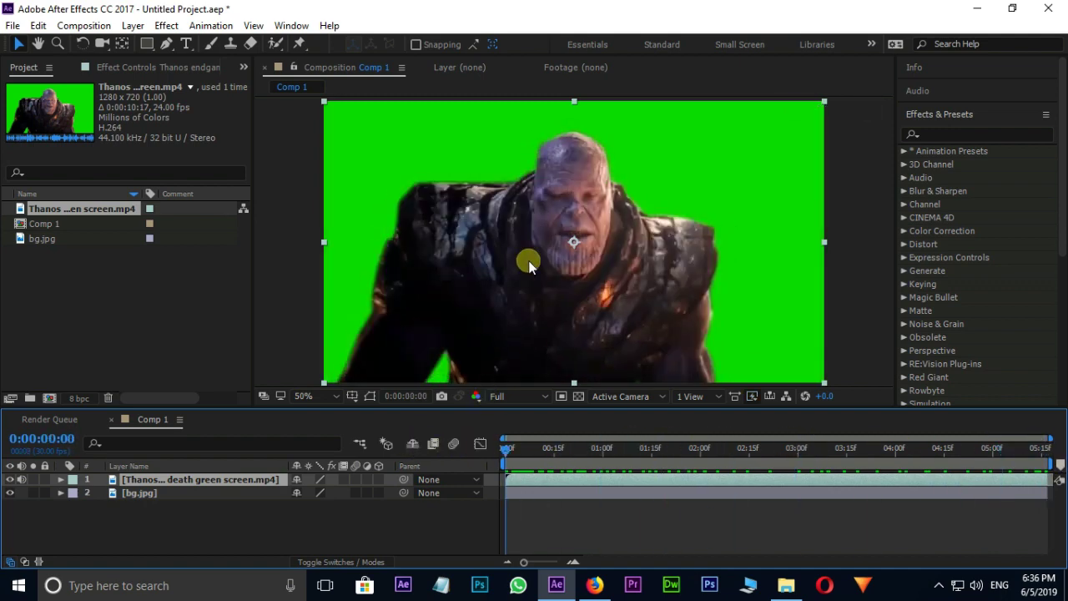
Mute the Thanos layer's audio, apply Keylight (1.2), and sample the green as Screen Colour.
{"action": "left_click", "coordinate": [21, 480]}
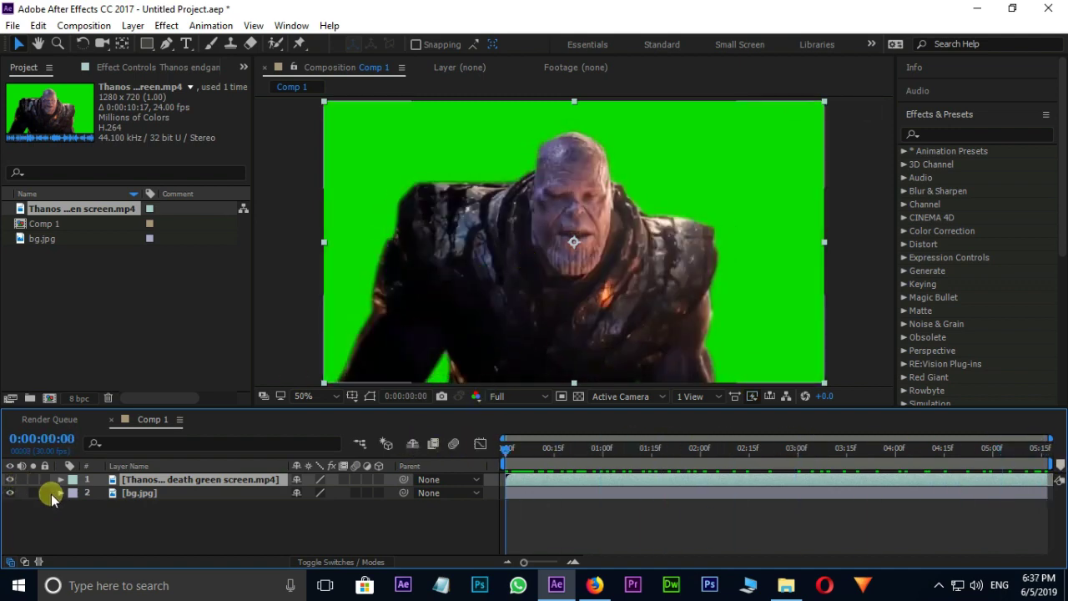
{"action": "left_click", "coordinate": [955, 136]}
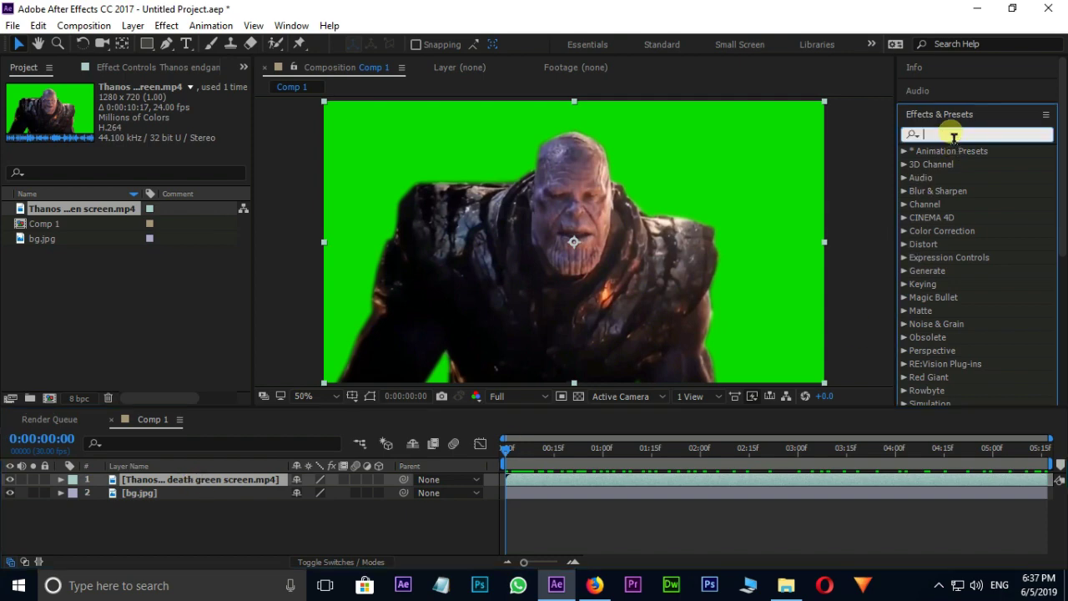
{"action": "type", "text": "keylig"}
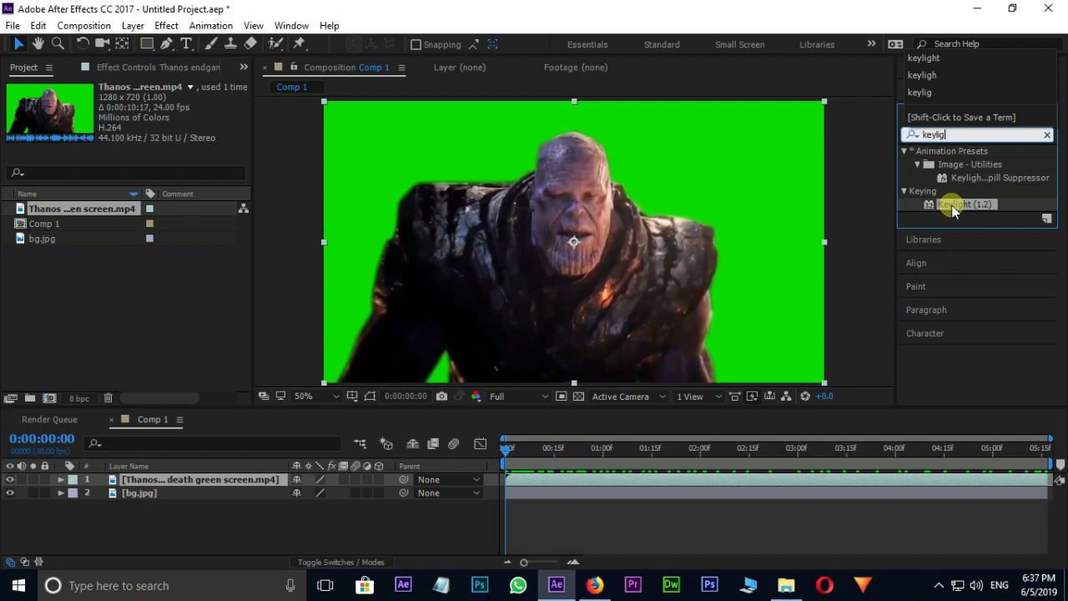
{"action": "left_click_drag", "start_coordinate": [955, 208], "coordinate": [688, 484]}
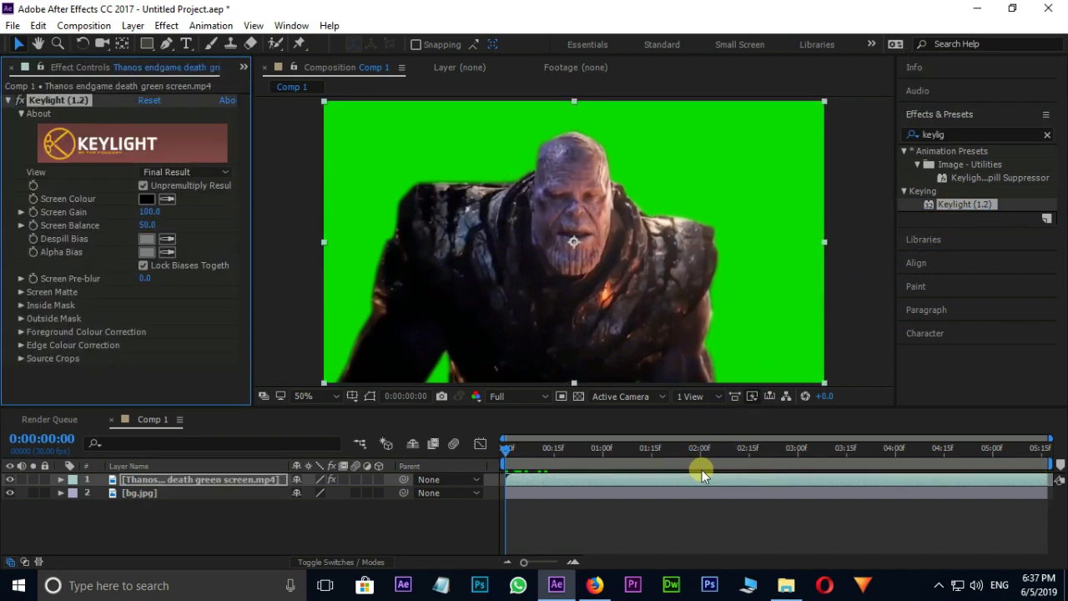
{"action": "left_click", "coordinate": [168, 201]}
{"action": "left_click", "coordinate": [392, 152]}
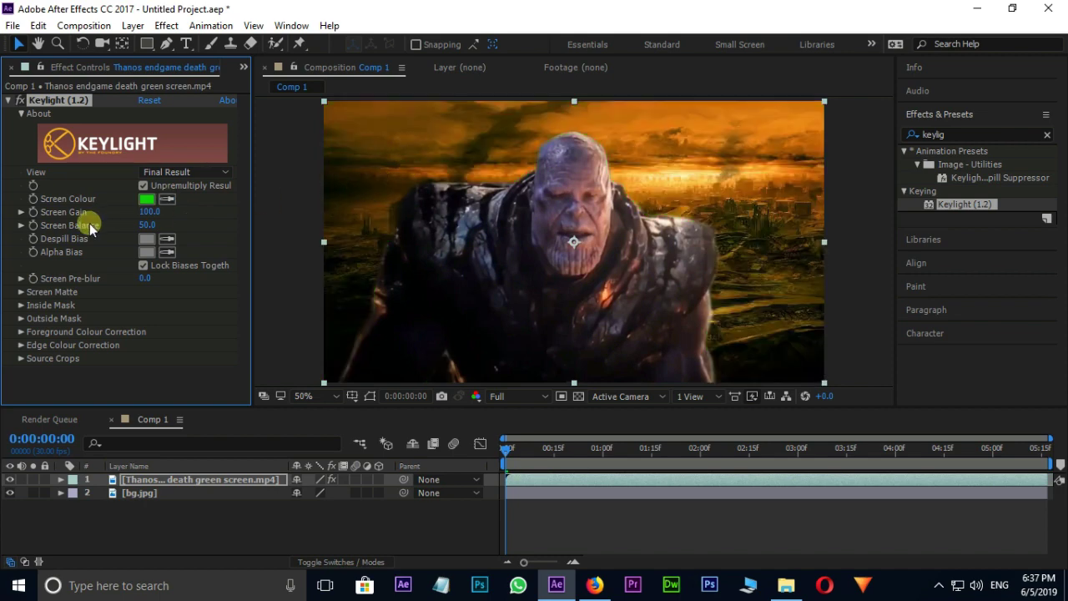
In Screen Matte view, set Clip Black to 6 and Clip White to 97, then return to Final Result.
{"action": "left_click", "coordinate": [176, 171]}
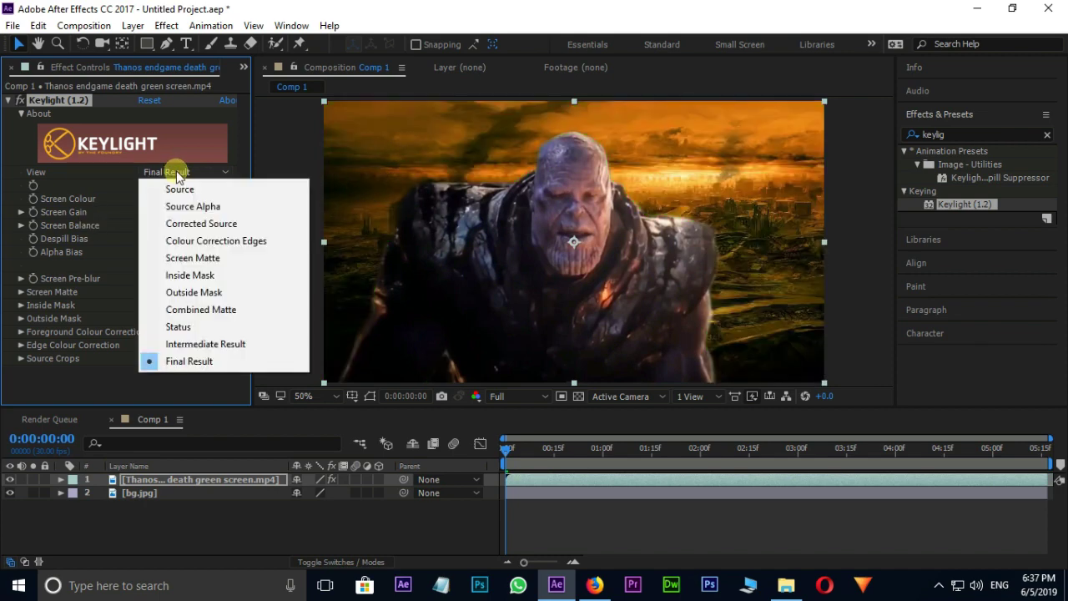
{"action": "left_click", "coordinate": [191, 263]}
{"action": "scroll", "coordinate": [584, 193], "scroll_direction": "down", "scroll_amount": 1}
{"action": "scroll", "coordinate": [546, 230], "scroll_direction": "up", "scroll_amount": 1}
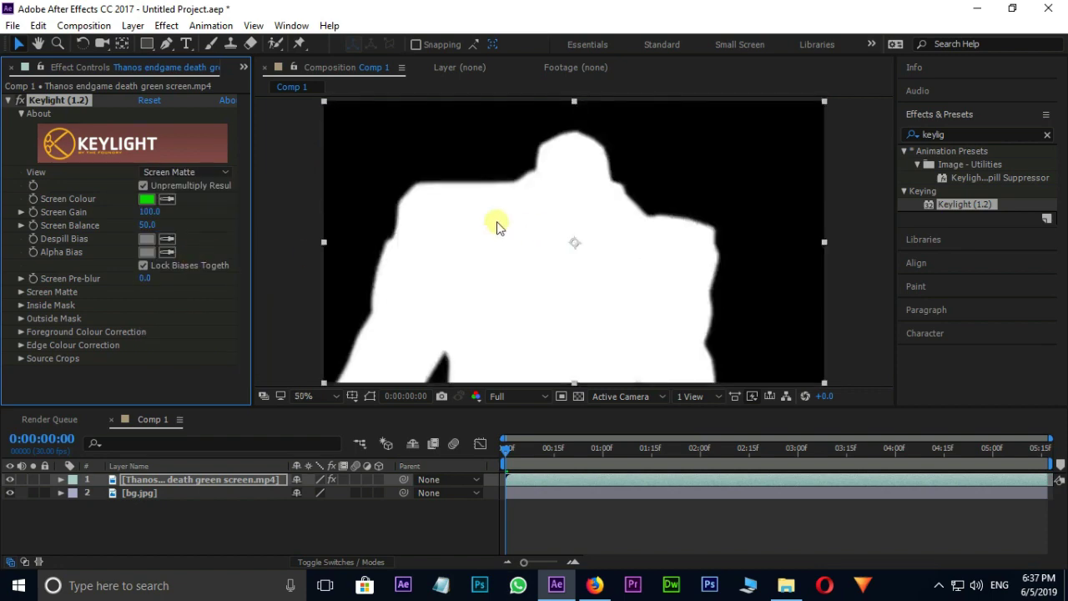
{"action": "left_click", "coordinate": [23, 292]}
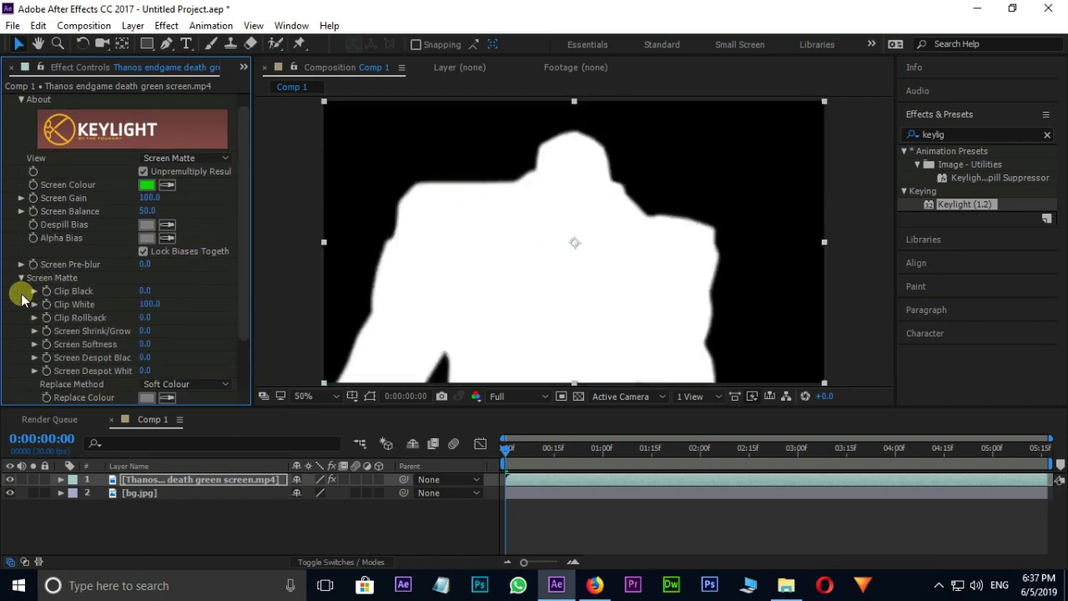
{"action": "left_click_drag", "start_coordinate": [145, 291], "coordinate": [270, 306]}
{"action": "left_click", "coordinate": [150, 304]}
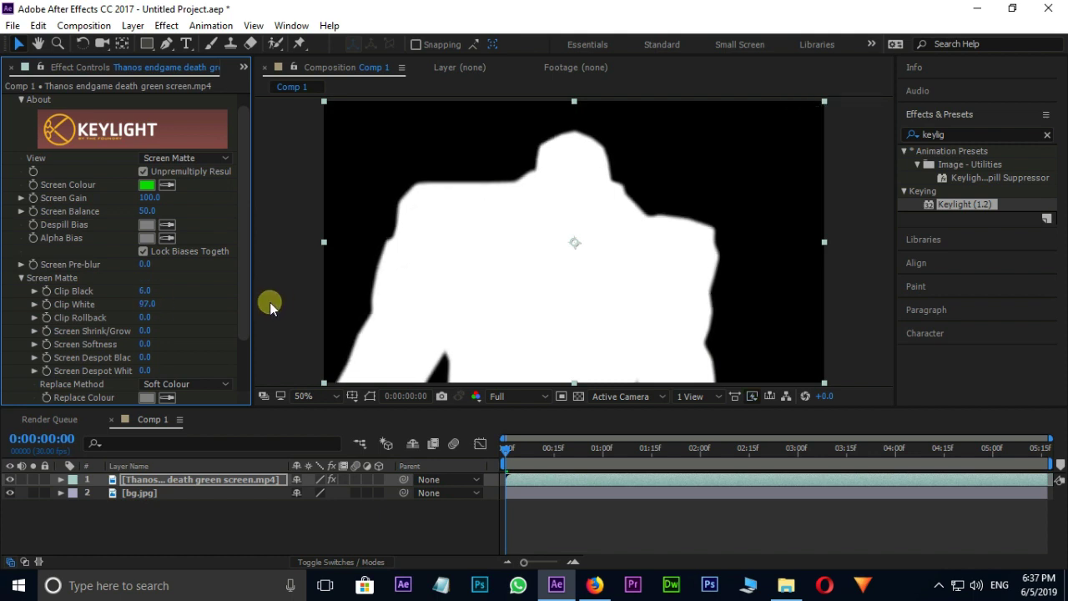
{"action": "left_click", "coordinate": [190, 159]}
{"action": "left_click", "coordinate": [190, 347]}
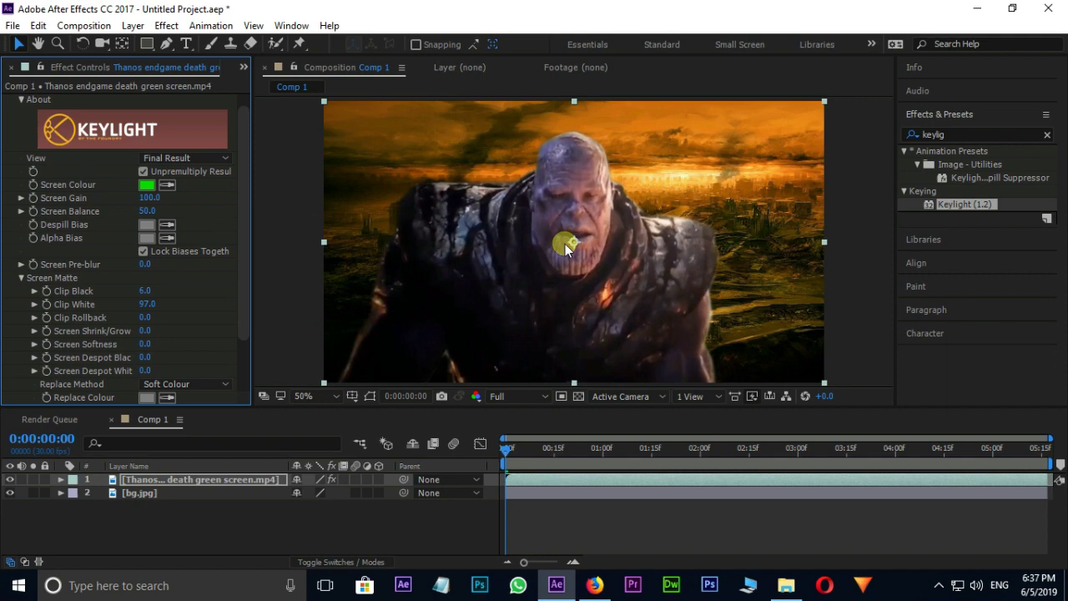
Pre-compose the keyed Thanos layer, moving all attributes into the new nested comp.
{"action": "key", "text": "comma"}
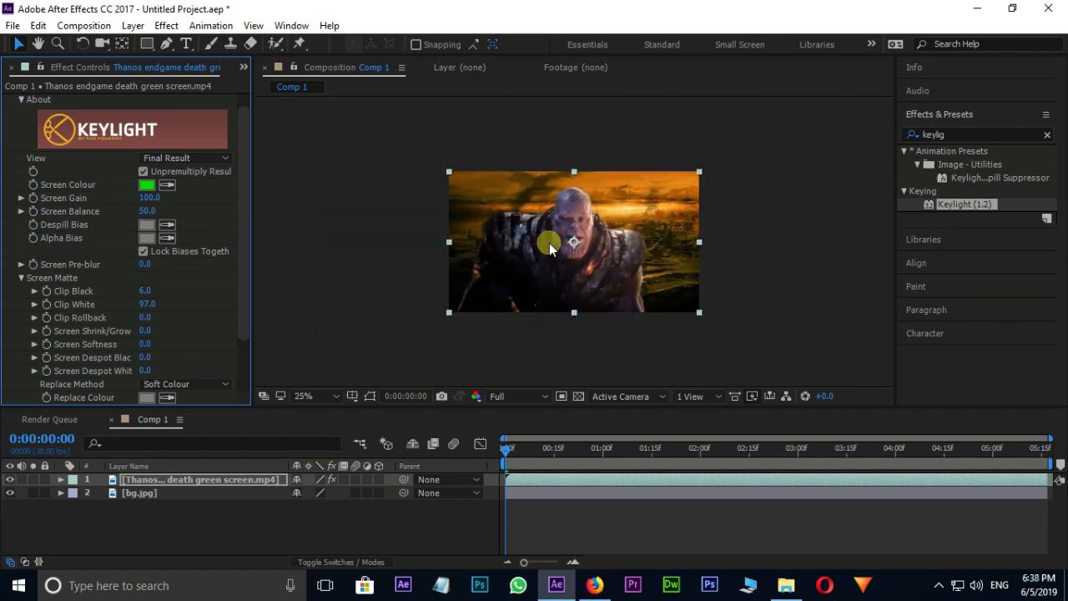
{"action": "right_click", "coordinate": [192, 482]}
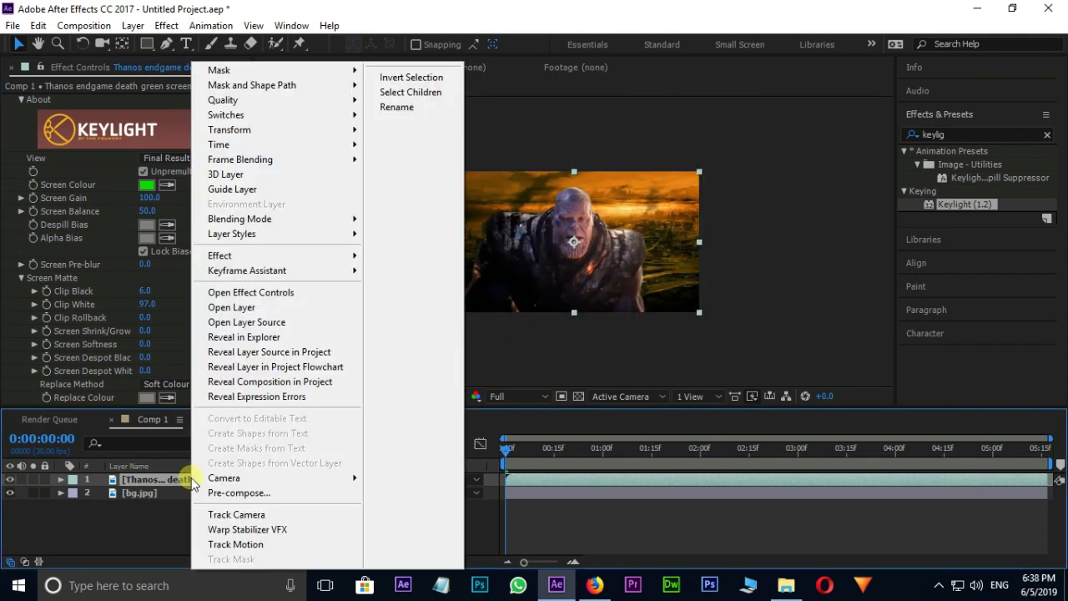
{"action": "left_click", "coordinate": [267, 494]}
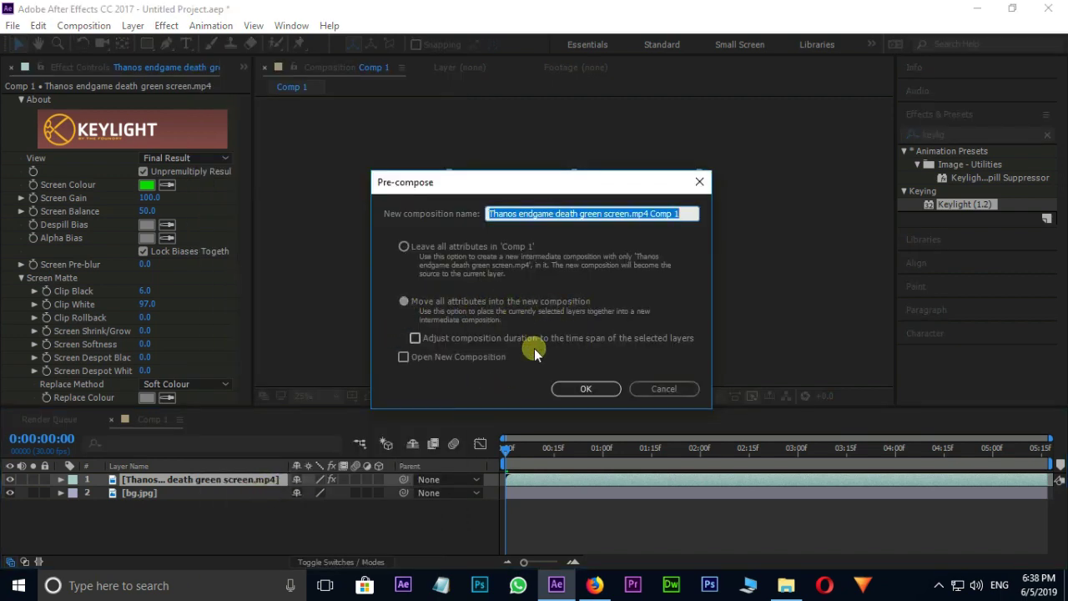
{"action": "left_click", "coordinate": [589, 390]}
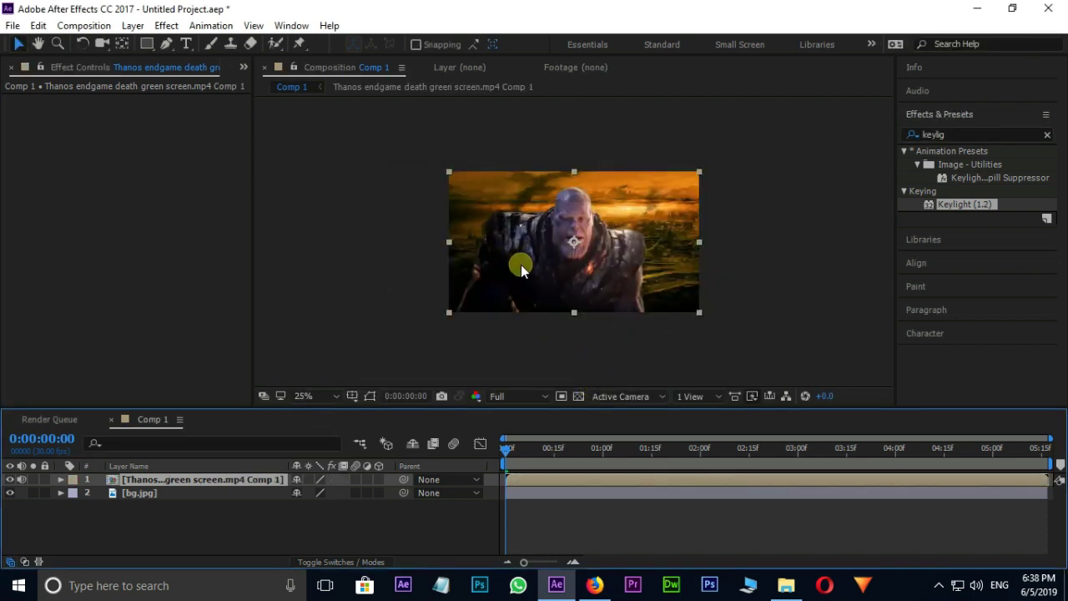
Draw a closed, roughly rectangular Pen mask around Thanos on the nested layer.
{"action": "left_click", "coordinate": [166, 44]}
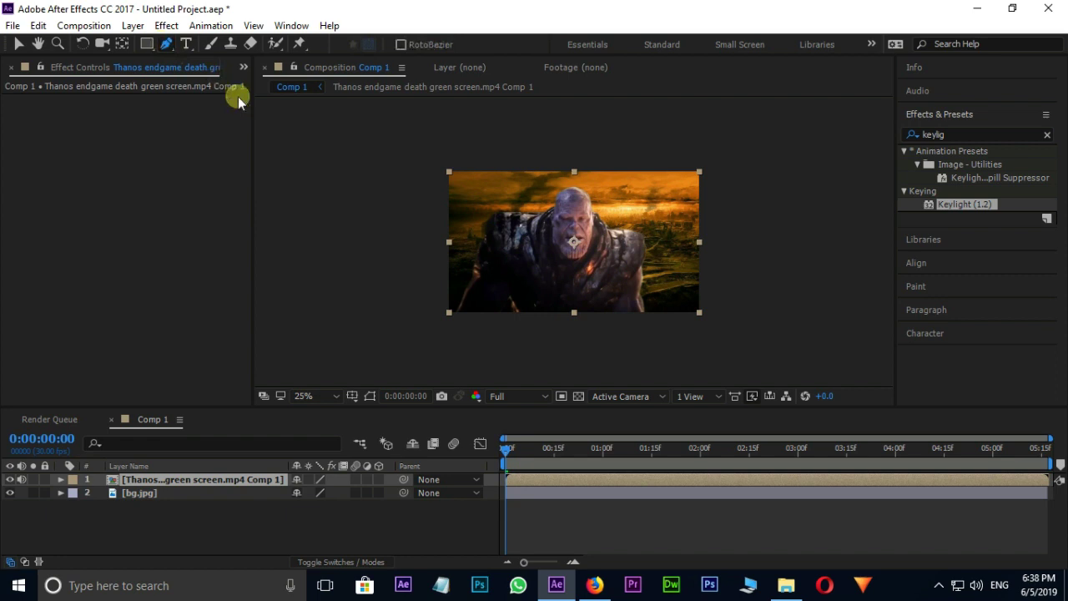
{"action": "left_click", "coordinate": [439, 215]}
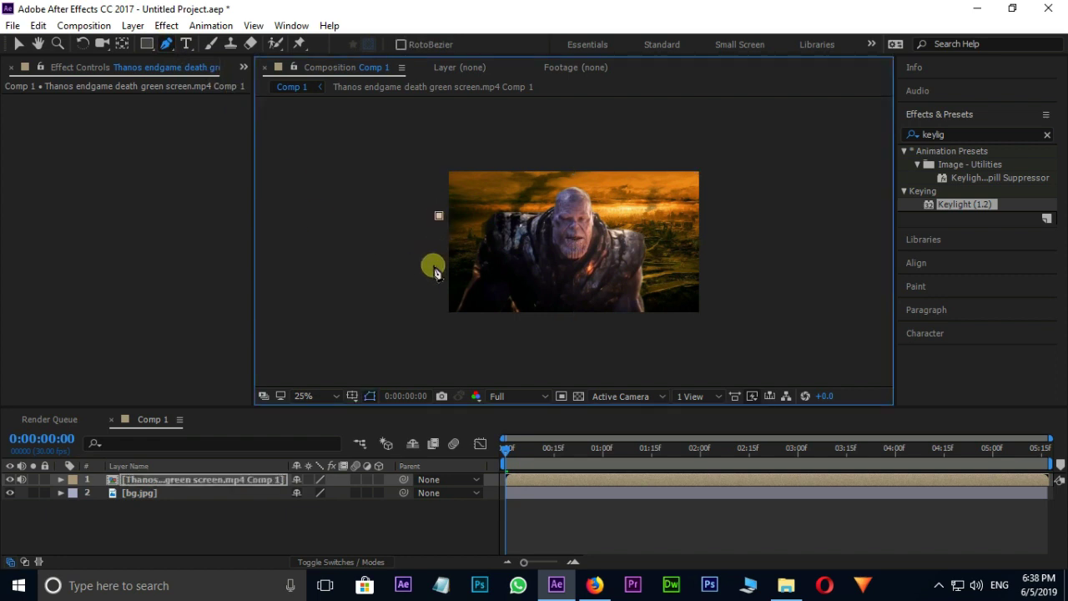
{"action": "left_click", "coordinate": [432, 265]}
{"action": "left_click", "coordinate": [449, 339]}
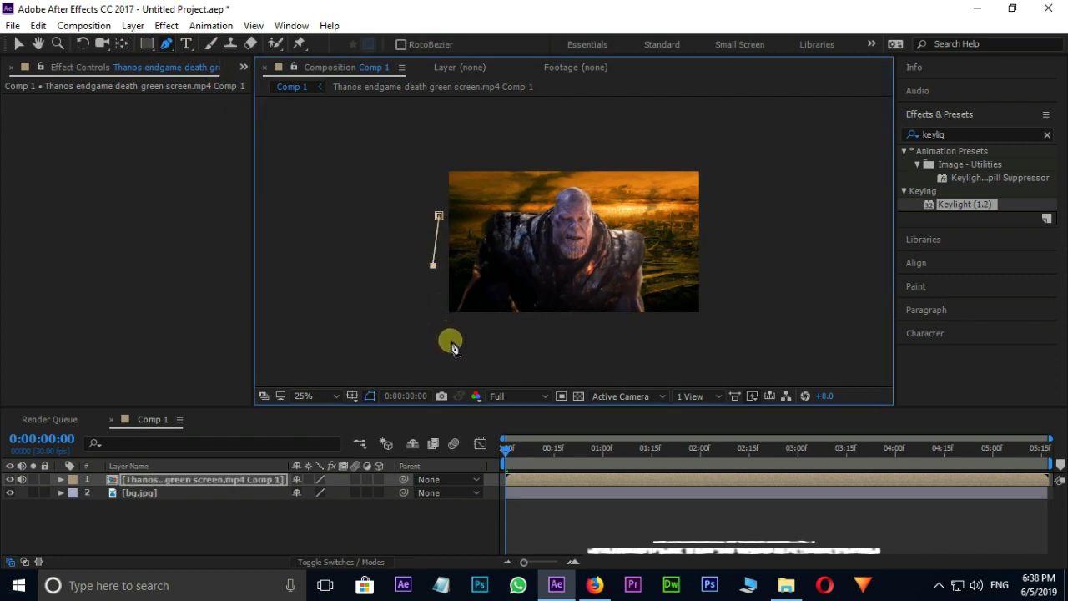
{"action": "left_click", "coordinate": [666, 330]}
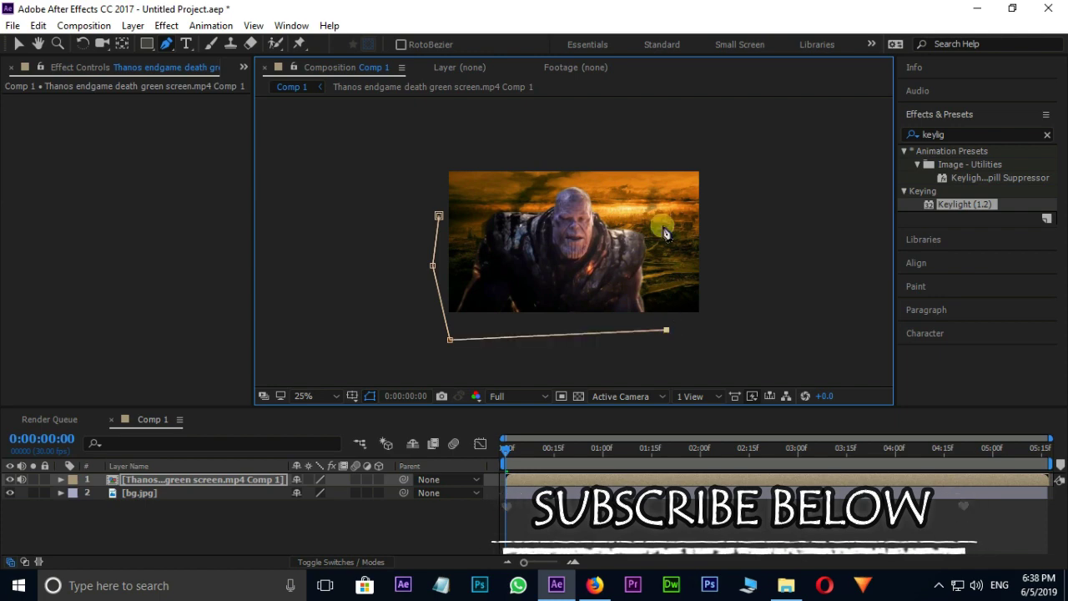
{"action": "left_click", "coordinate": [652, 181]}
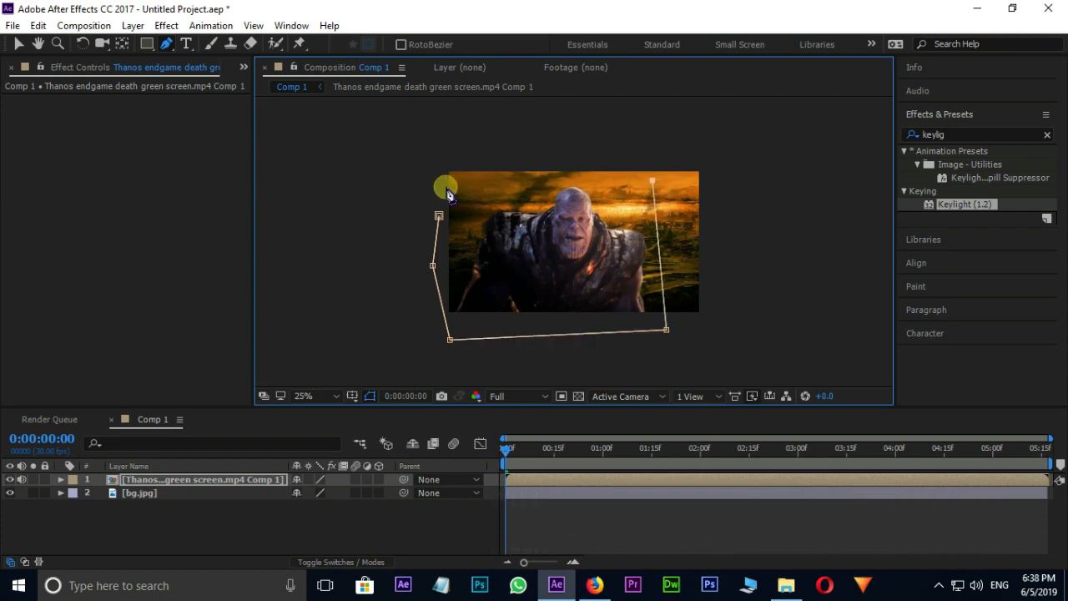
{"action": "left_click", "coordinate": [444, 183]}
{"action": "left_click", "coordinate": [439, 216]}
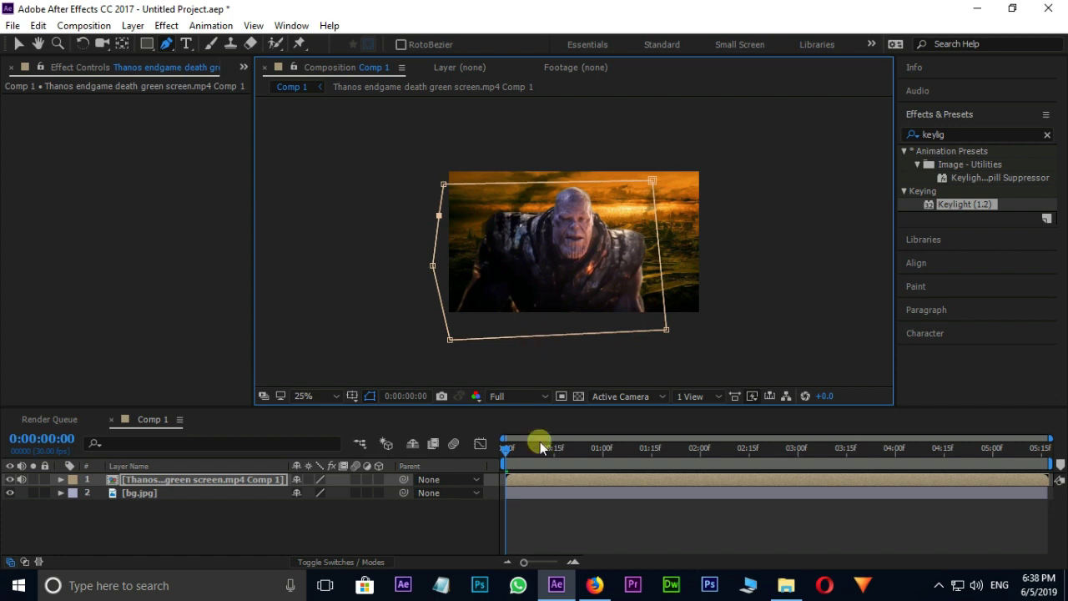
Reveal Mask 1 on the Thanos layer and set a Mask Path keyframe at 0:00.
{"action": "left_click", "coordinate": [62, 481]}
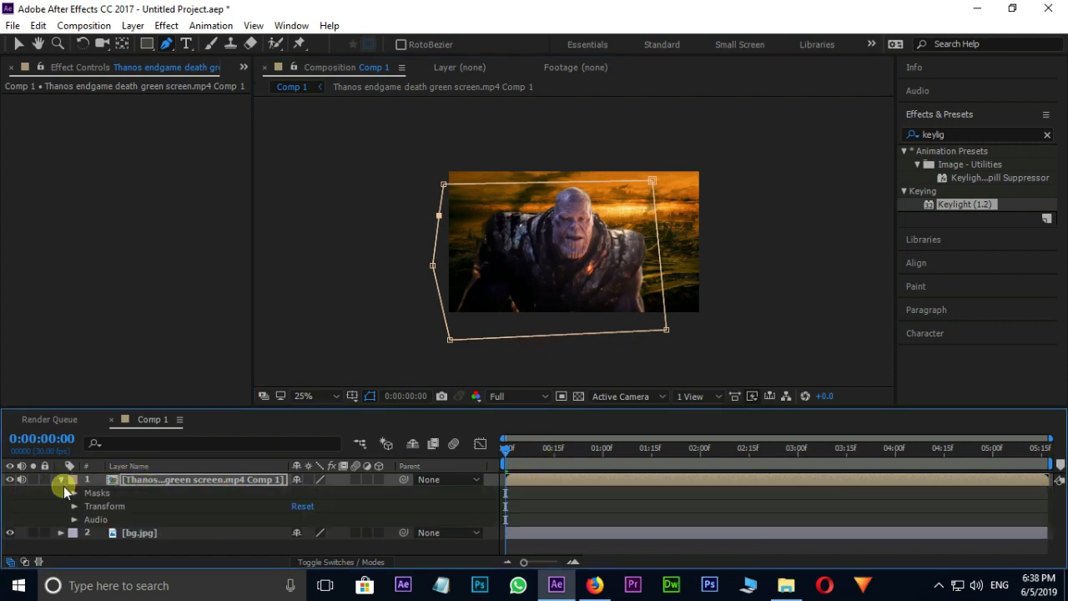
{"action": "left_click", "coordinate": [75, 493]}
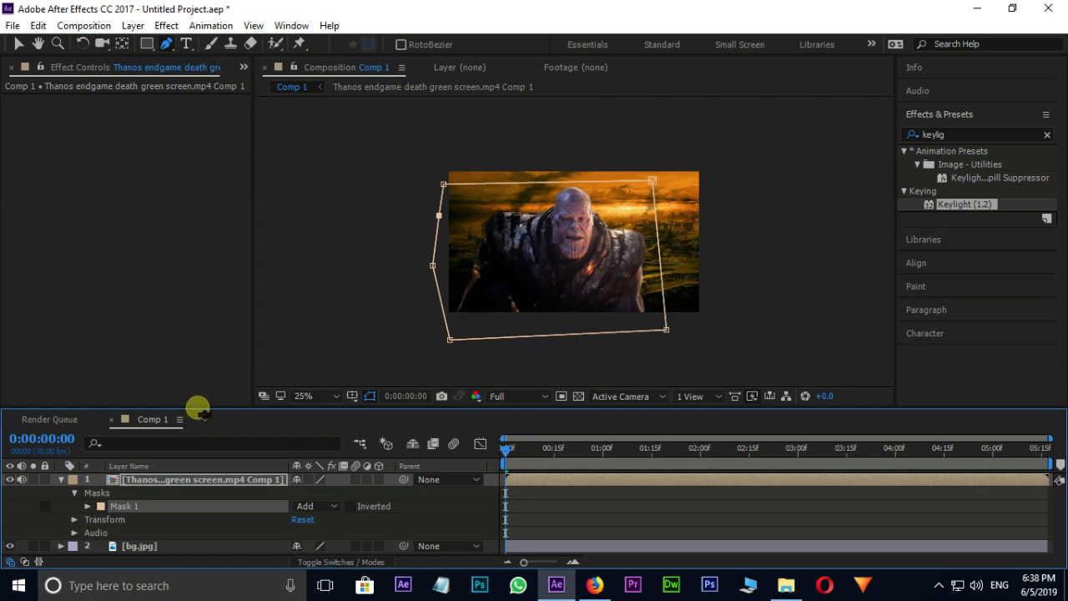
{"action": "left_click_drag", "start_coordinate": [198, 409], "coordinate": [202, 353]}
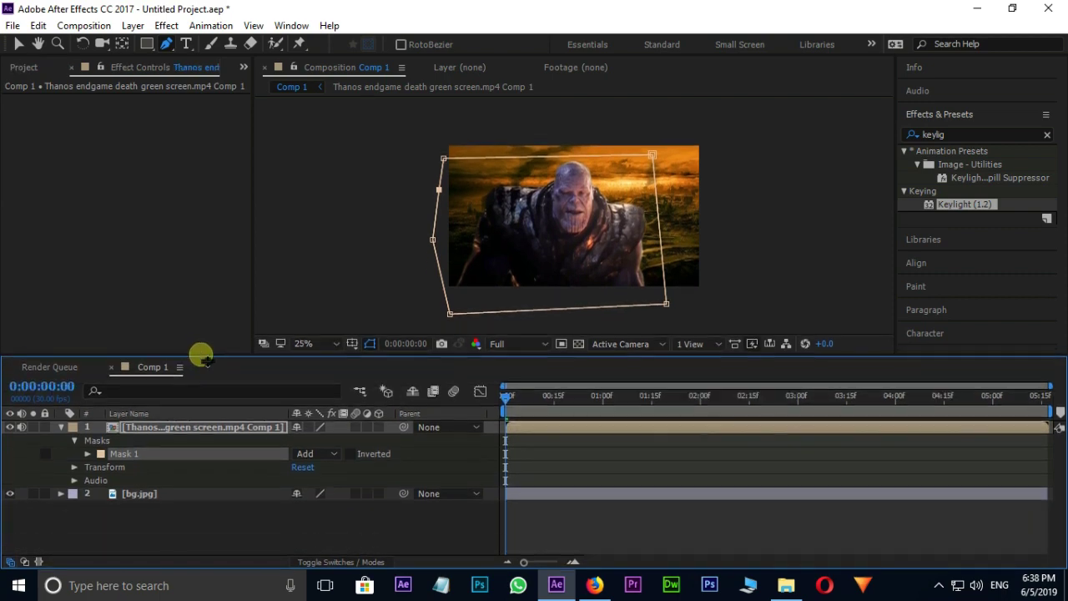
{"action": "left_click", "coordinate": [87, 454]}
{"action": "scroll", "coordinate": [576, 238], "scroll_direction": "up", "scroll_amount": 2}
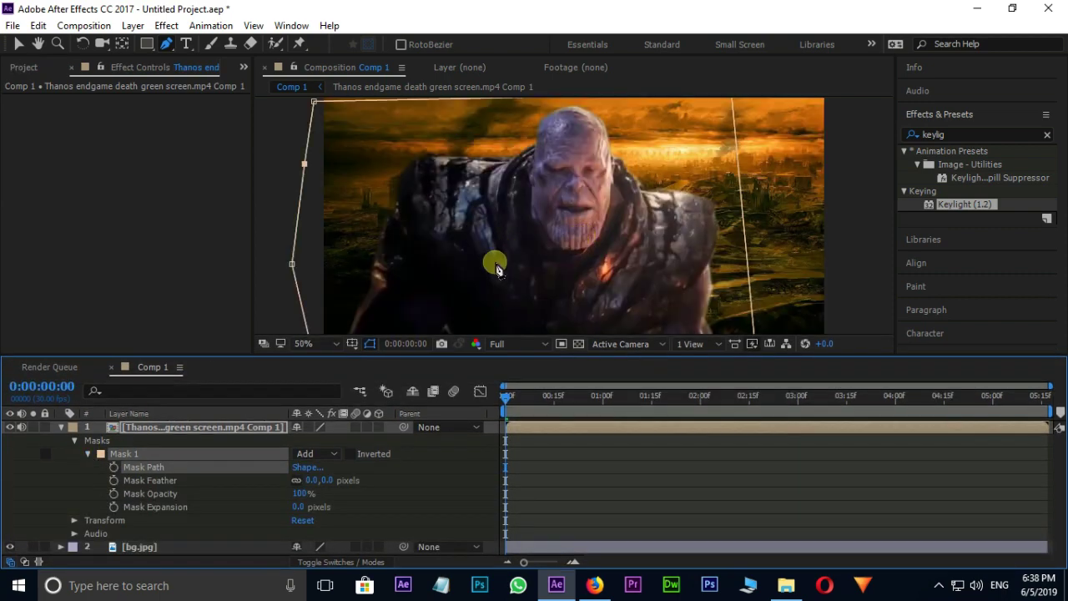
{"action": "left_click", "coordinate": [115, 468]}
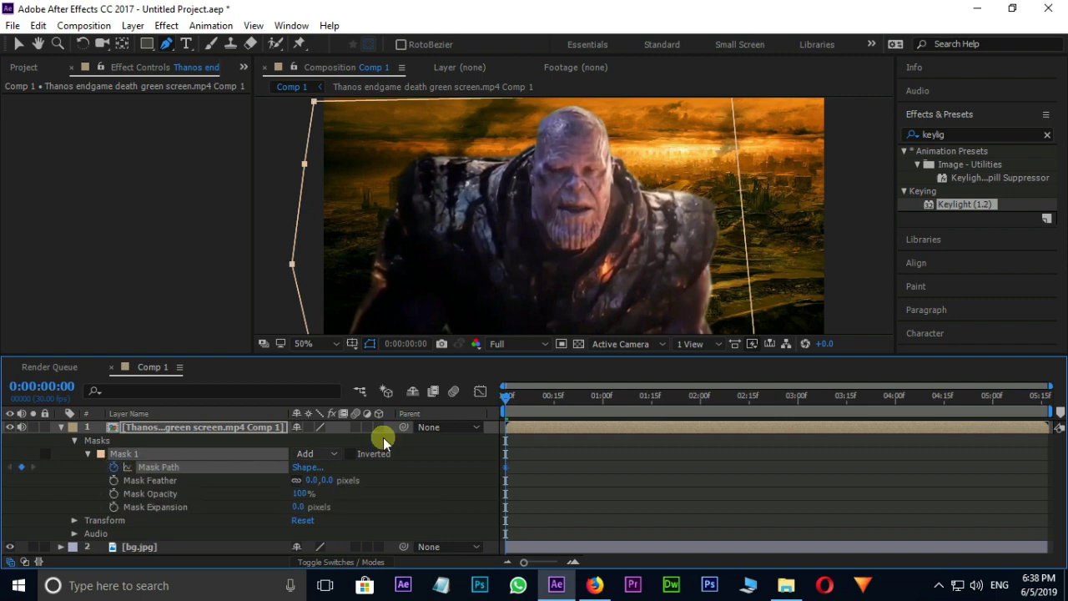
At 5:16, drag the mask vertices right to hide Thanos, then preview from the start.
{"action": "left_click_drag", "start_coordinate": [506, 394], "coordinate": [1036, 396]}
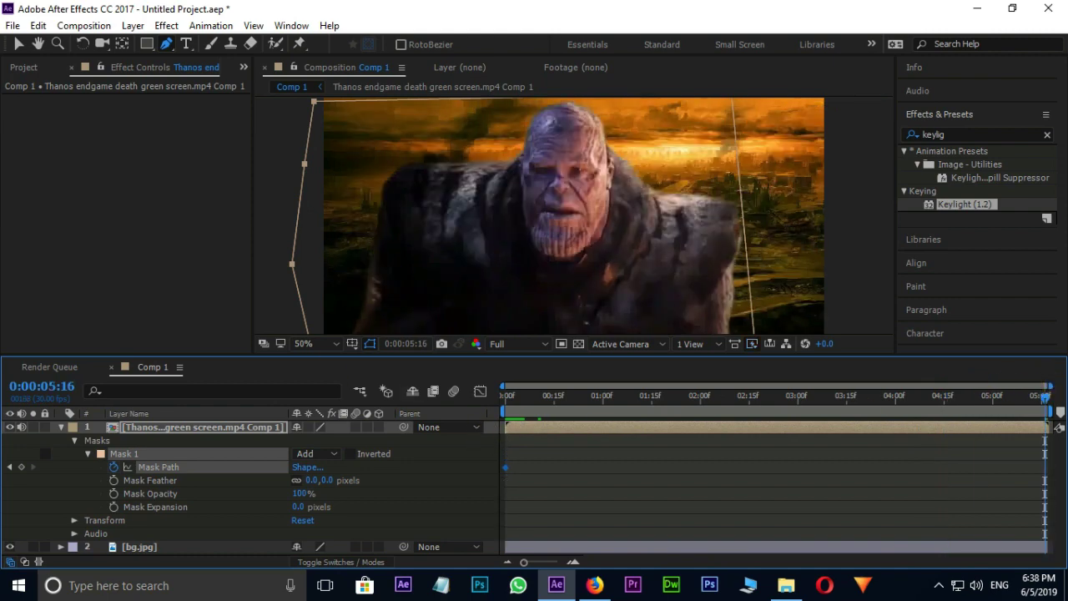
{"action": "left_click", "coordinate": [18, 43]}
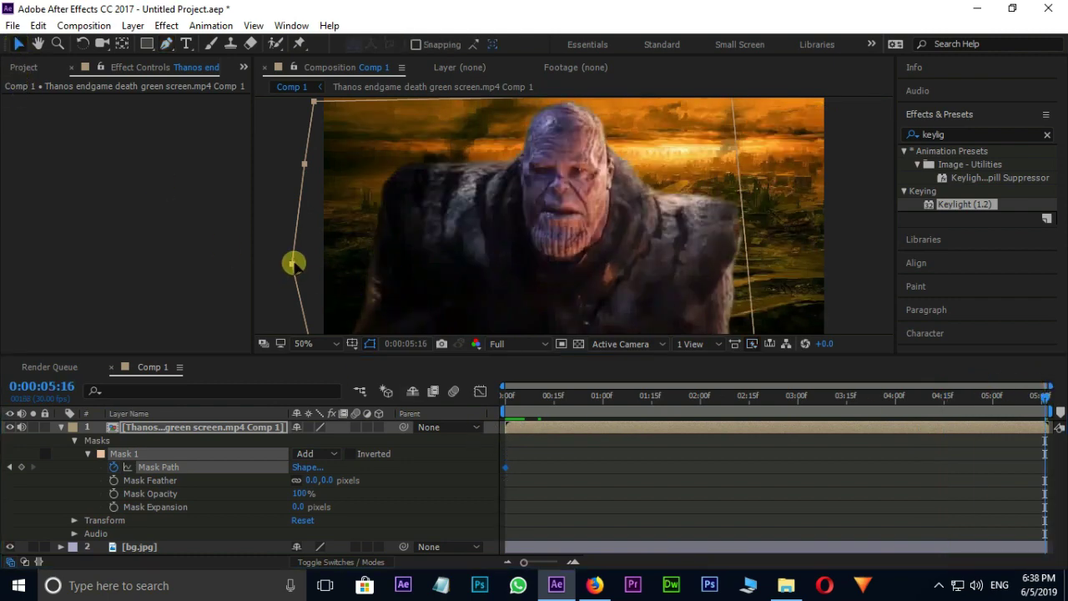
{"action": "left_click_drag", "start_coordinate": [293, 263], "coordinate": [783, 234]}
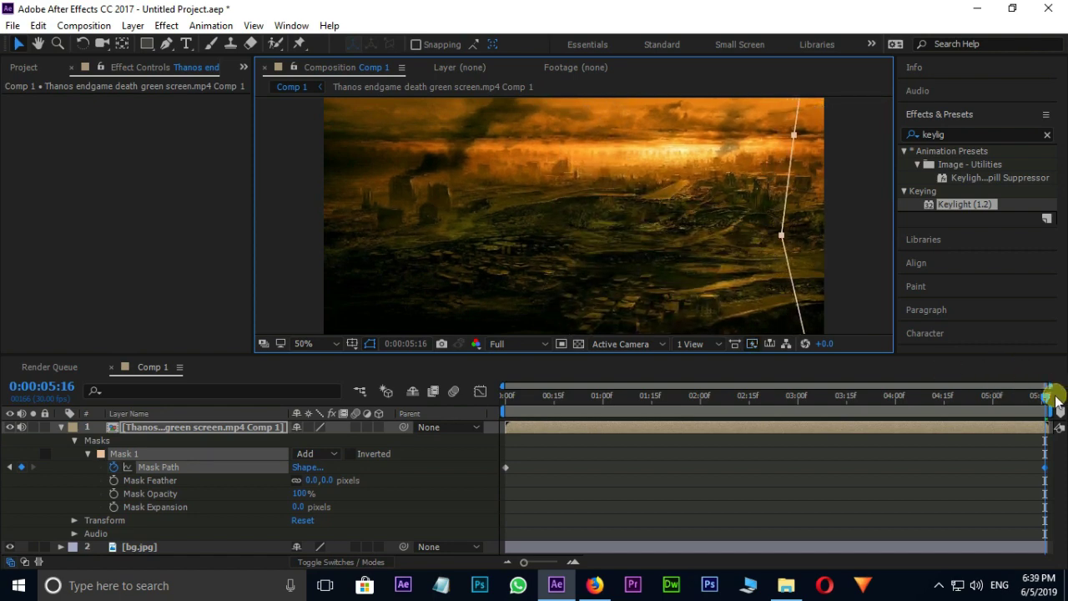
{"action": "left_click_drag", "start_coordinate": [1046, 395], "coordinate": [629, 398]}
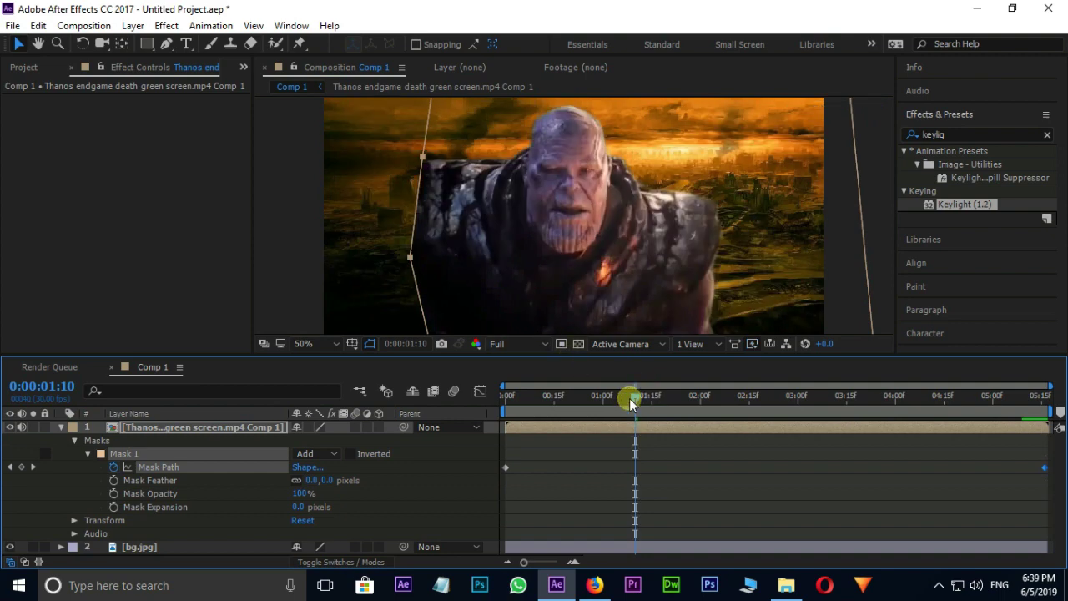
{"action": "key", "text": "Home"}
{"action": "key", "text": "space"}
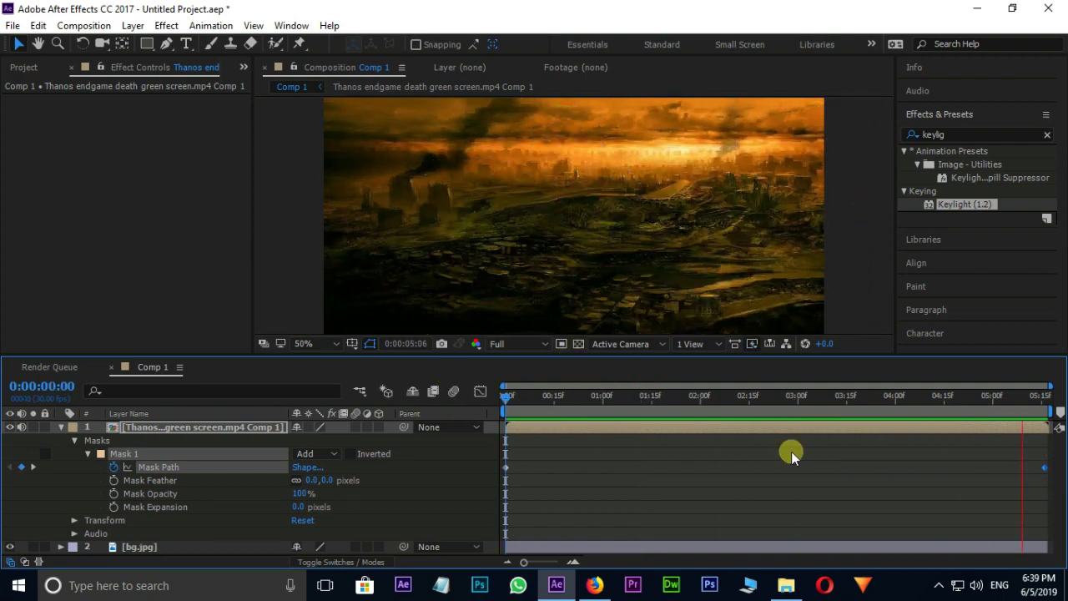
Collapse the layer's properties and hide the mask outlines in the composition viewer.
{"action": "left_click", "coordinate": [61, 426]}
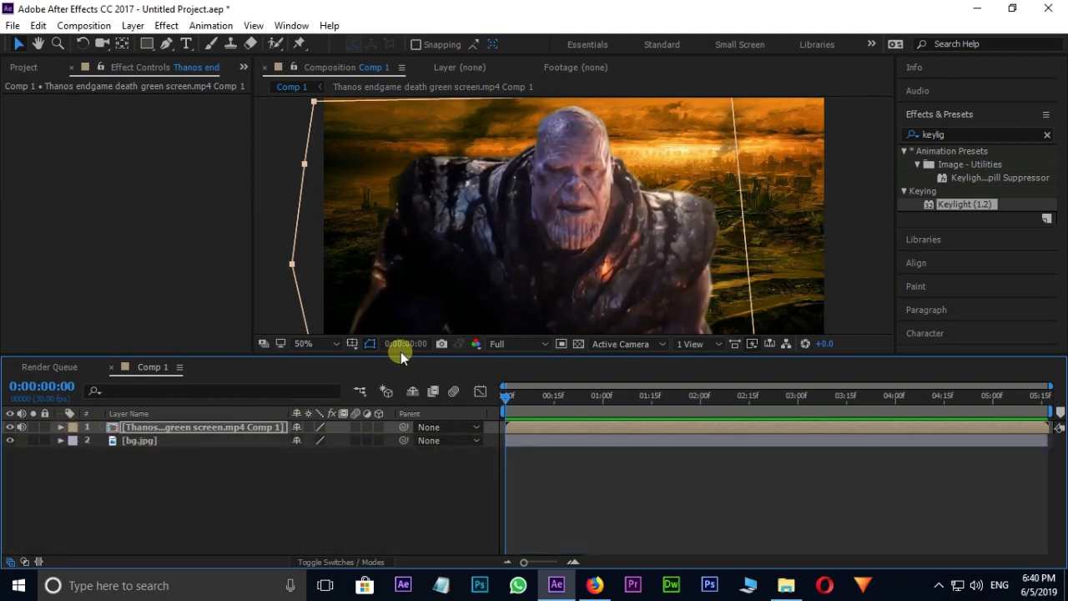
{"action": "left_click_drag", "start_coordinate": [401, 354], "coordinate": [406, 404]}
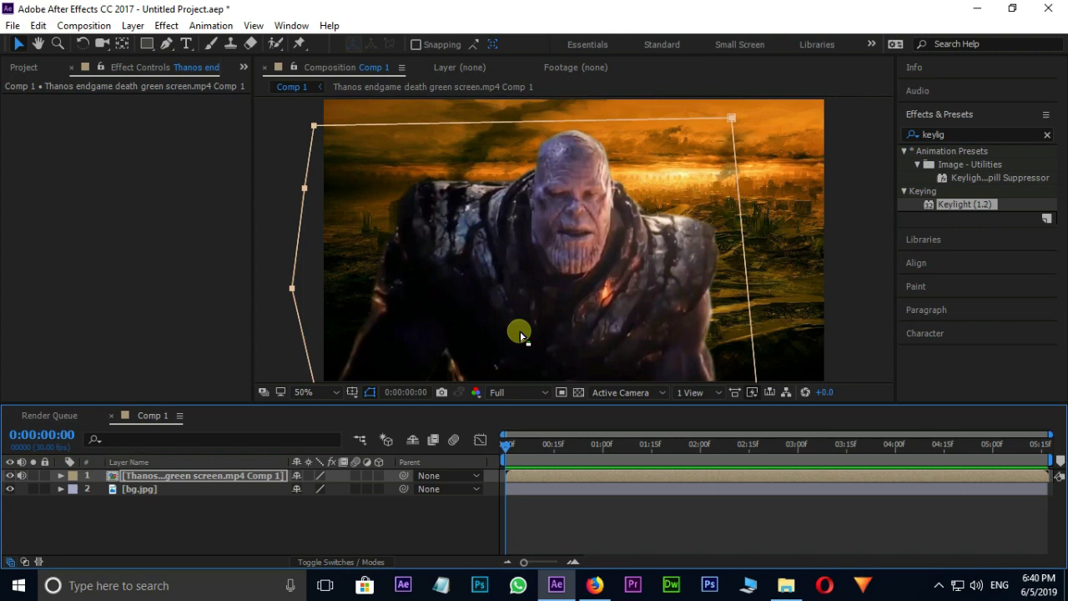
{"action": "scroll", "coordinate": [547, 302], "scroll_direction": "down", "scroll_amount": 2}
{"action": "left_click", "coordinate": [370, 392]}
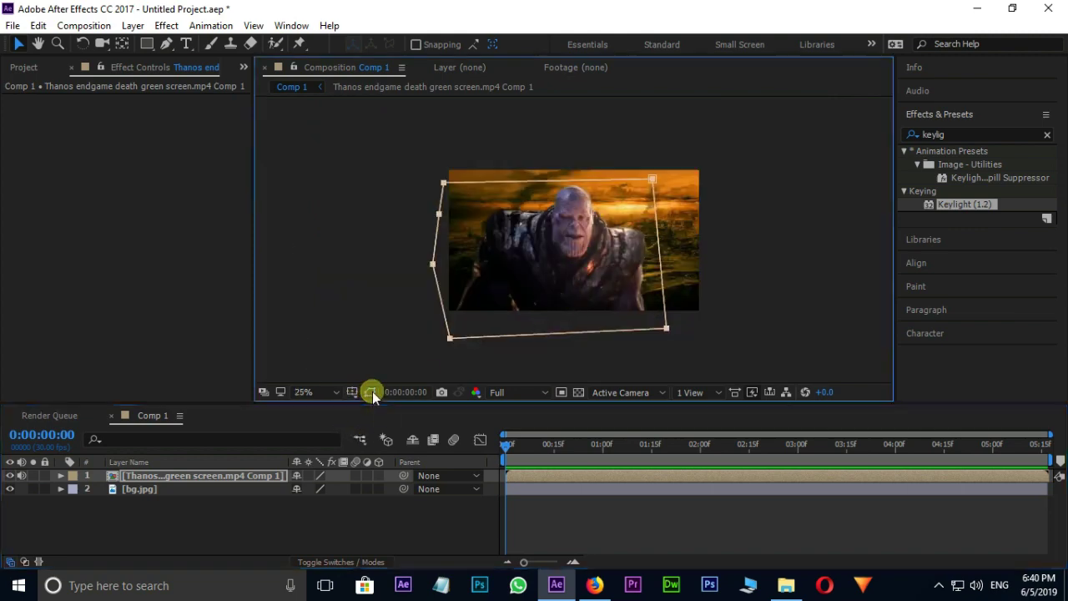
Duplicate the Thanos layer and set the copy's Mask Feather to 25 pixels.
{"action": "left_click", "coordinate": [222, 475]}
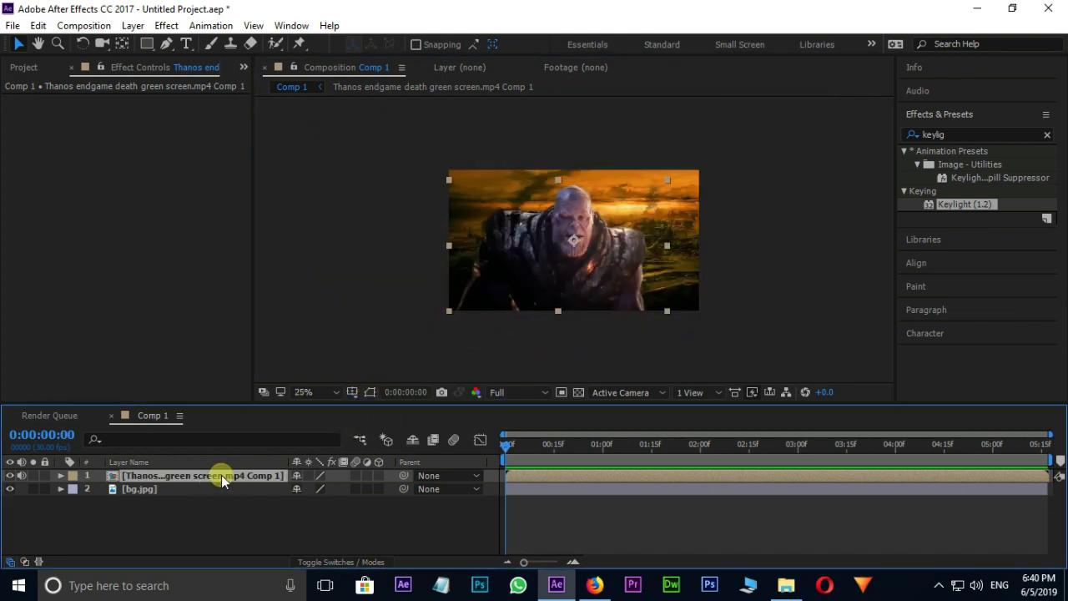
{"action": "key", "text": "ctrl+d"}
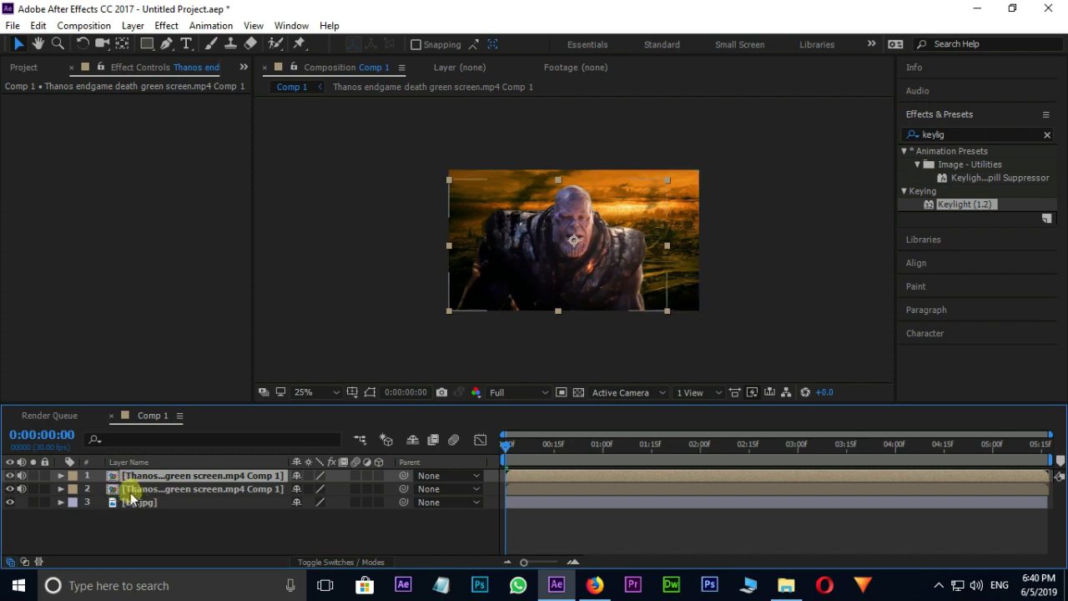
{"action": "left_click", "coordinate": [60, 488]}
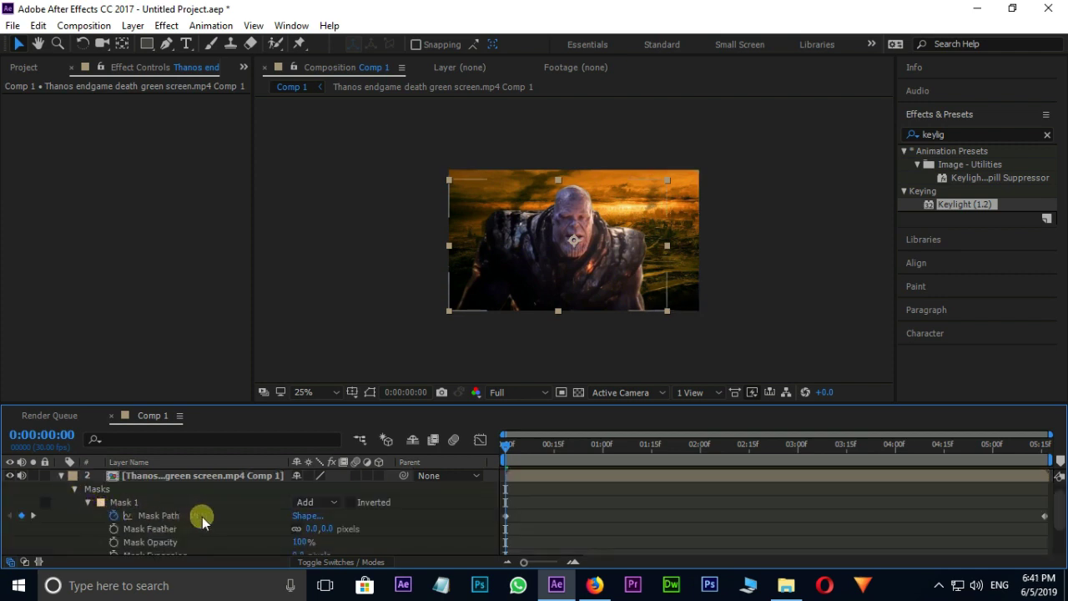
{"action": "left_click", "coordinate": [322, 530]}
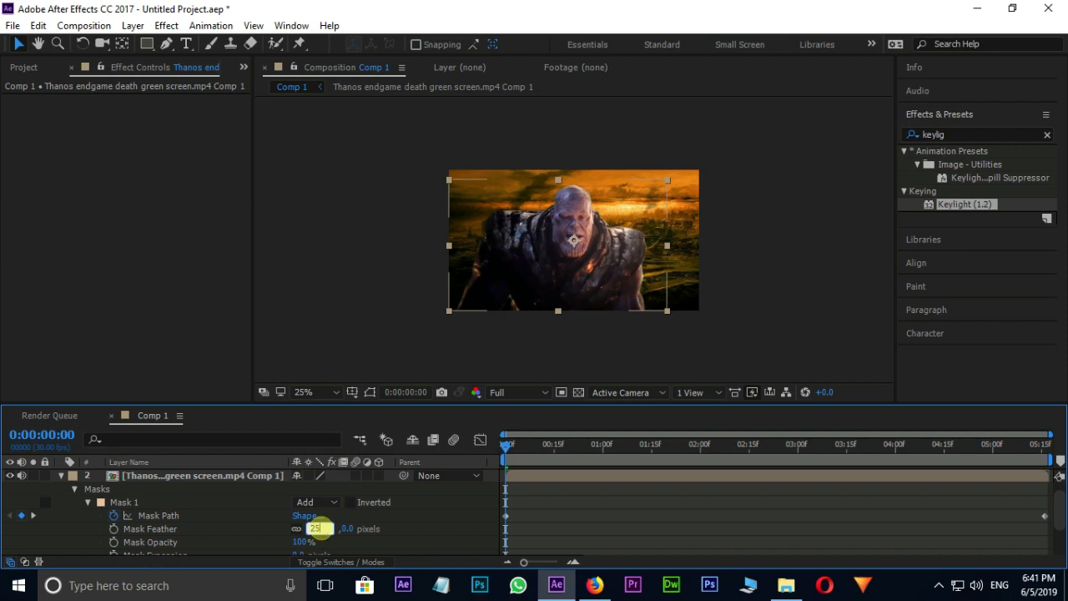
{"action": "key", "text": "Return"}
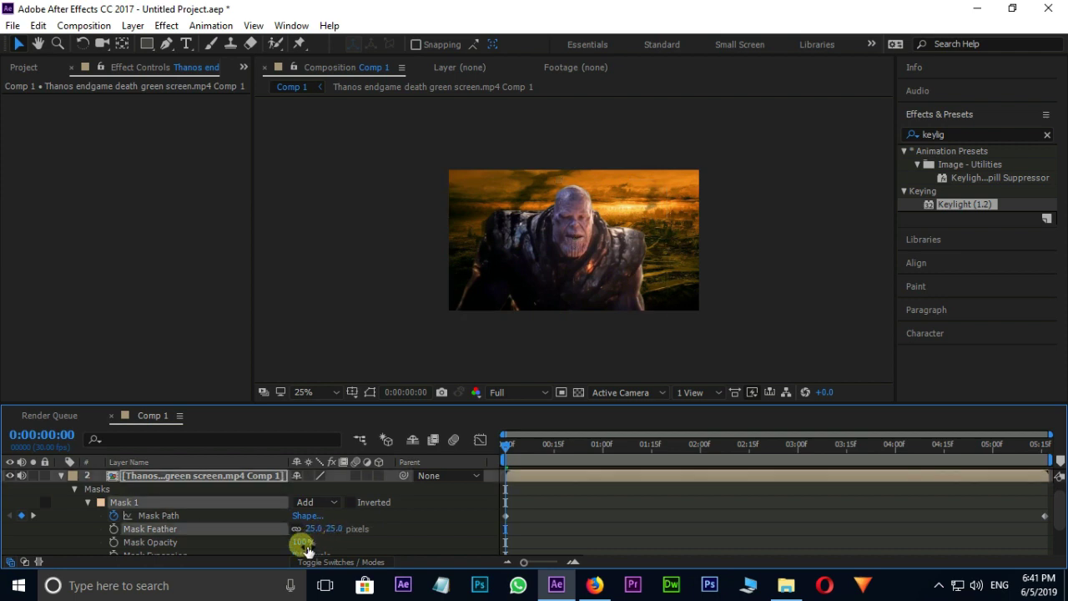
{"action": "left_click", "coordinate": [63, 476]}
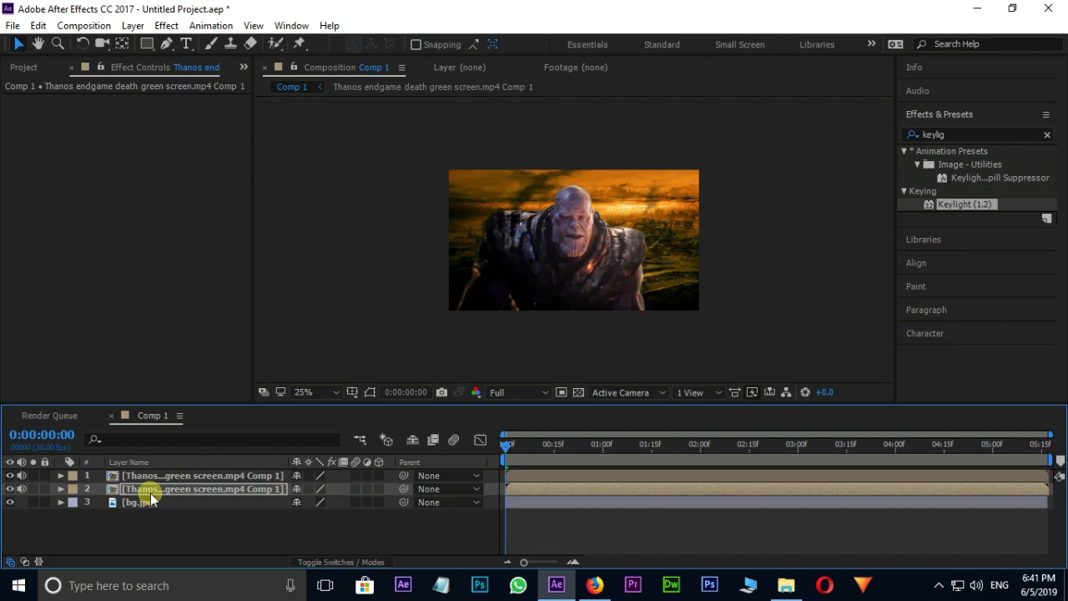
Select layer 1's Mask 1 path and show its outline in the composition.
{"action": "left_click", "coordinate": [157, 474]}
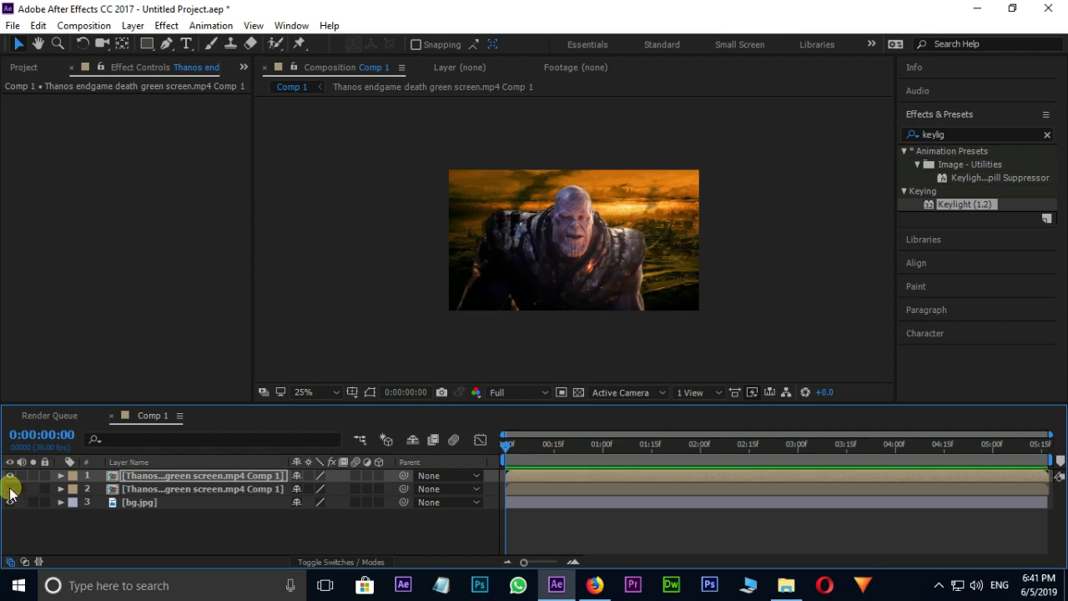
{"action": "left_click", "coordinate": [121, 474]}
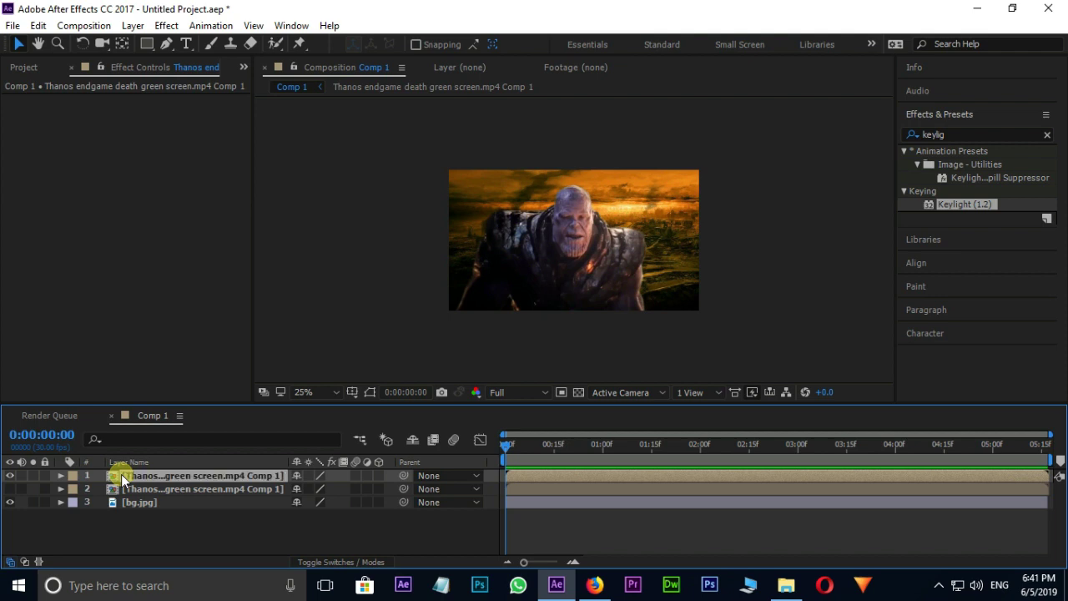
{"action": "left_click", "coordinate": [60, 475]}
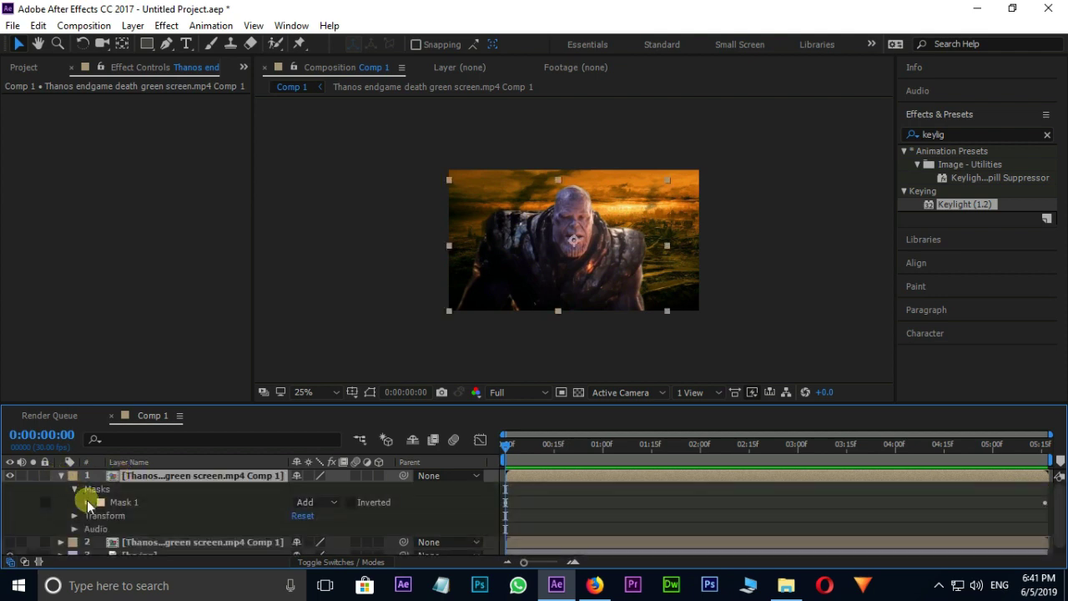
{"action": "left_click", "coordinate": [88, 502]}
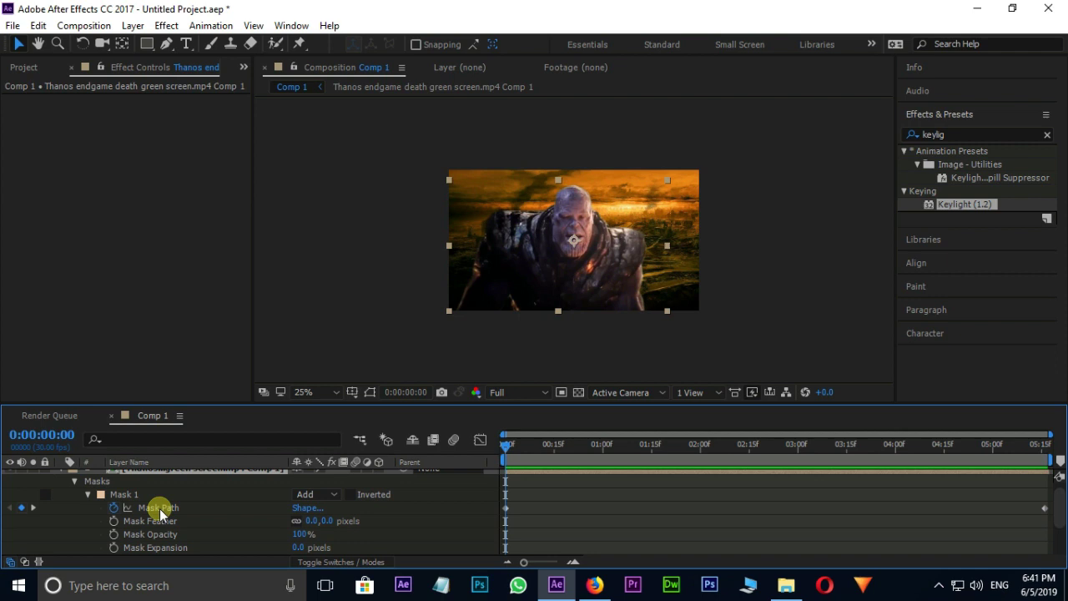
{"action": "left_click", "coordinate": [159, 508]}
{"action": "left_click", "coordinate": [370, 392]}
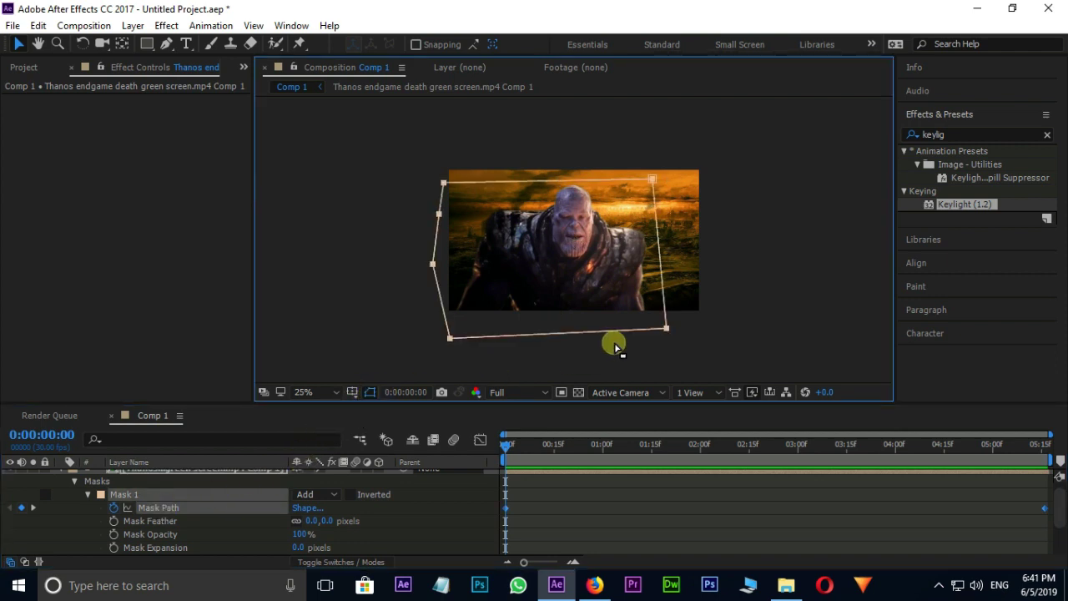
Pull the mask's right side in toward Thanos, add a left-edge point, and adjust the bottom points.
{"action": "left_click_drag", "start_coordinate": [720, 140], "coordinate": [630, 381]}
{"action": "left_click_drag", "start_coordinate": [667, 330], "coordinate": [470, 336]}
{"action": "key", "text": "g"}
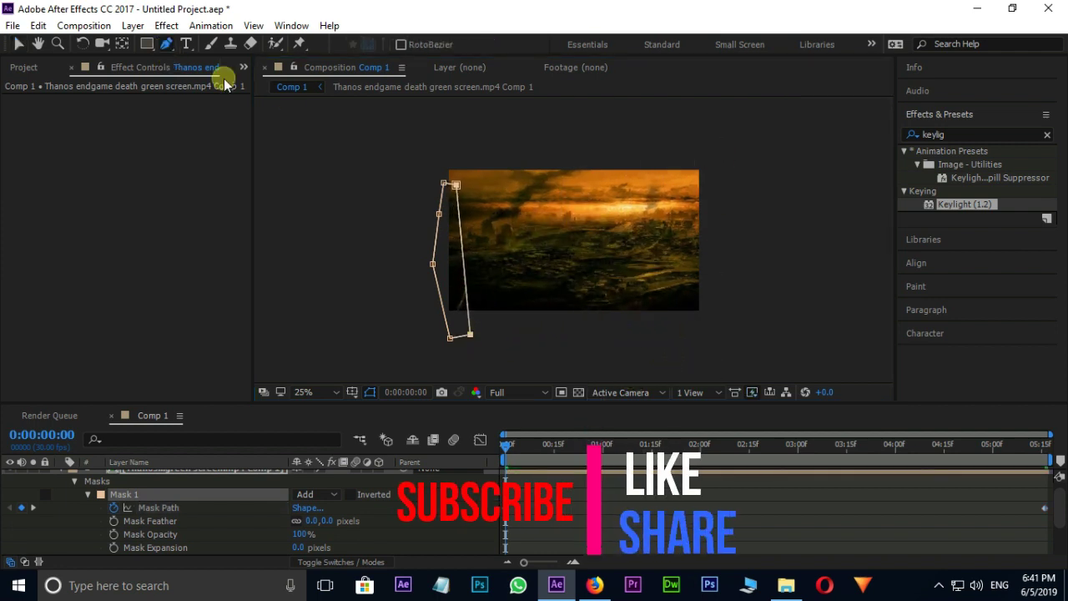
{"action": "left_click", "coordinate": [463, 262]}
{"action": "left_click_drag", "start_coordinate": [465, 265], "coordinate": [447, 264]}
{"action": "left_click_drag", "start_coordinate": [450, 338], "coordinate": [441, 335]}
{"action": "left_click", "coordinate": [468, 334]}
{"action": "left_click_drag", "start_coordinate": [506, 443], "coordinate": [1049, 437]}
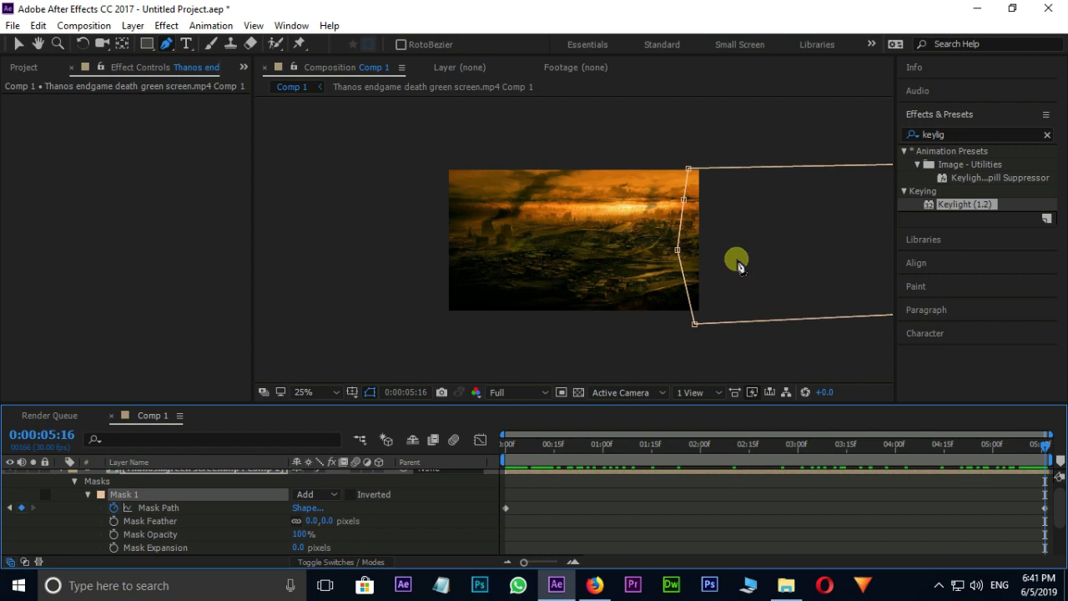
At the clip's last frame, shift the mask's right-side points inward to hug Thanos.
{"action": "key", "text": "comma"}
{"action": "left_click_drag", "start_coordinate": [783, 179], "coordinate": [724, 317]}
{"action": "left_click_drag", "start_coordinate": [739, 240], "coordinate": [645, 240]}
{"action": "key", "text": "period"}
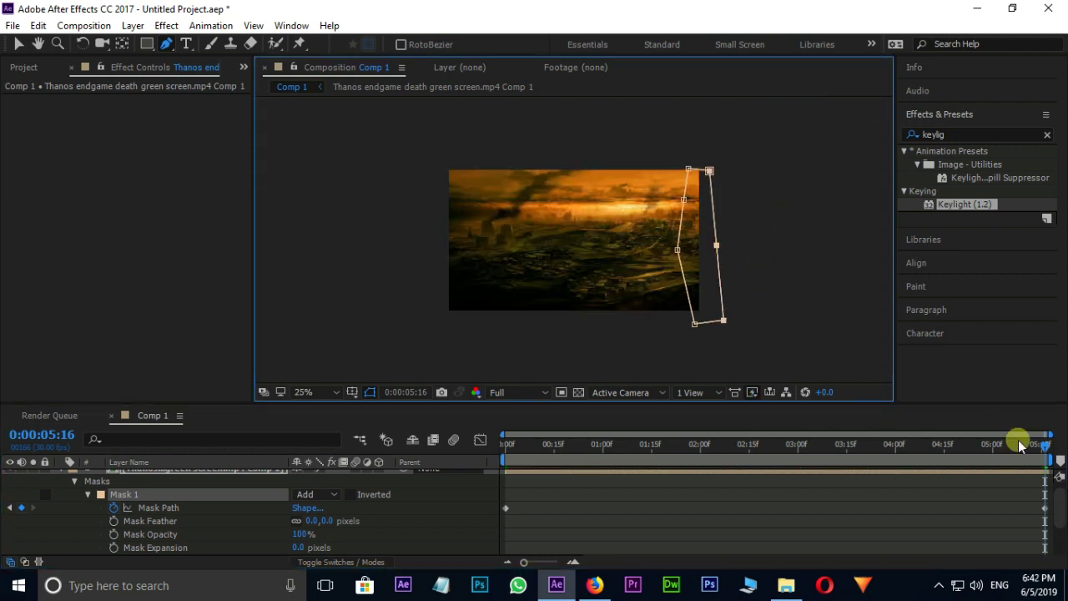
{"action": "mouse_move", "coordinate": [1049, 444]}
{"action": "left_mouse_down"}
{"action": "mouse_move", "coordinate": [615, 455]}
{"action": "mouse_move", "coordinate": [1056, 424]}
{"action": "left_mouse_up"}
{"action": "key", "text": "v"}
{"action": "left_click_drag", "start_coordinate": [717, 245], "coordinate": [702, 246]}
{"action": "left_click_drag", "start_coordinate": [723, 319], "coordinate": [715, 320]}
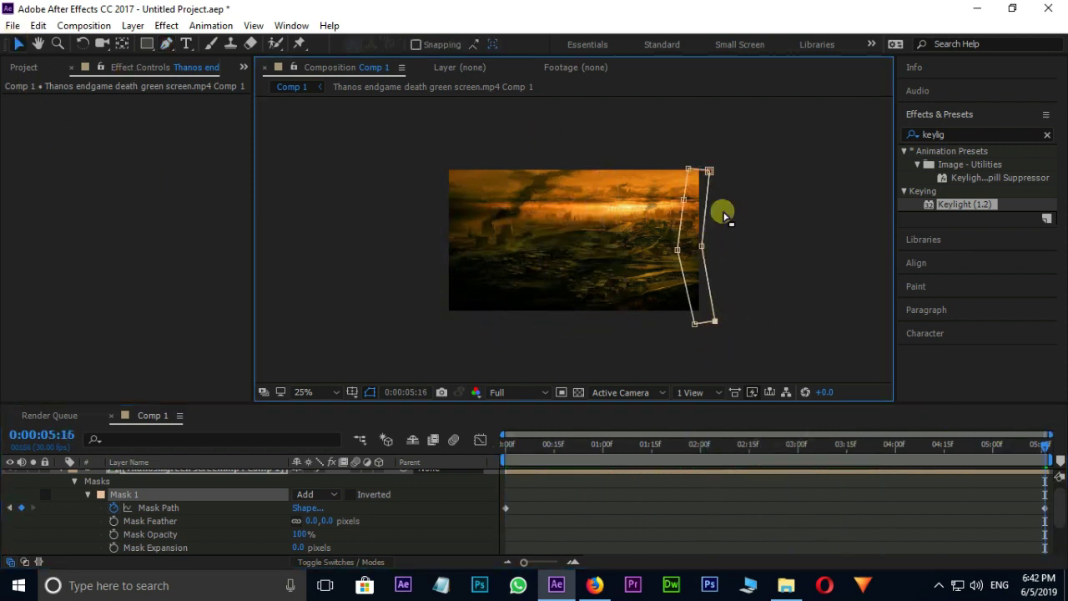
{"action": "left_click_drag", "start_coordinate": [708, 170], "coordinate": [706, 171]}
Scrub back through the clip at 50% zoom to check the mask, ending at the start.
{"action": "left_click_drag", "start_coordinate": [1020, 442], "coordinate": [556, 446]}
{"action": "key", "text": "period"}
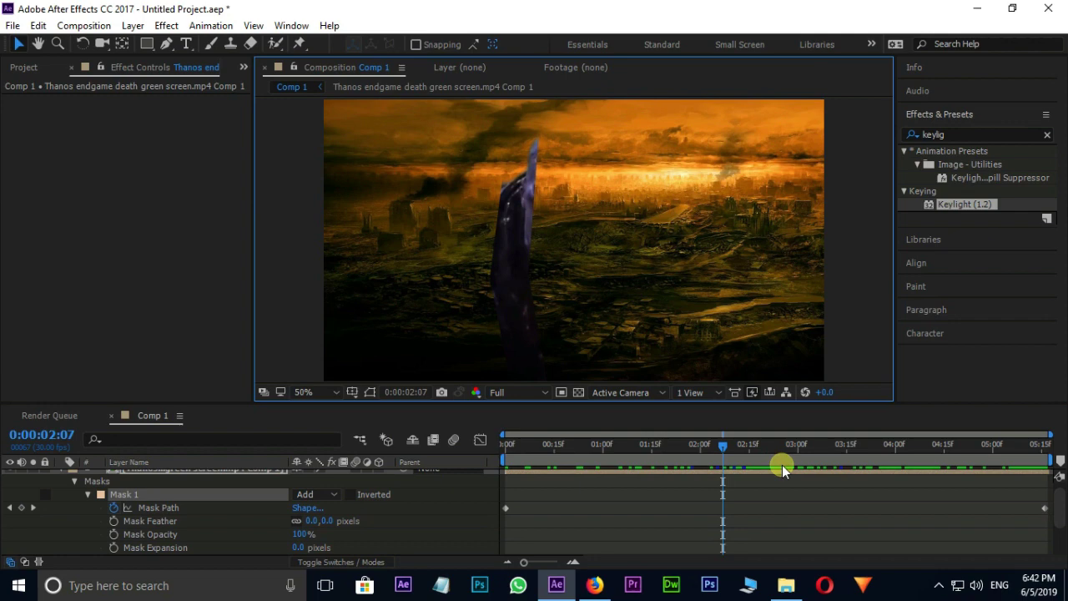
{"action": "left_click", "coordinate": [787, 448]}
{"action": "left_click_drag", "start_coordinate": [788, 449], "coordinate": [465, 456]}
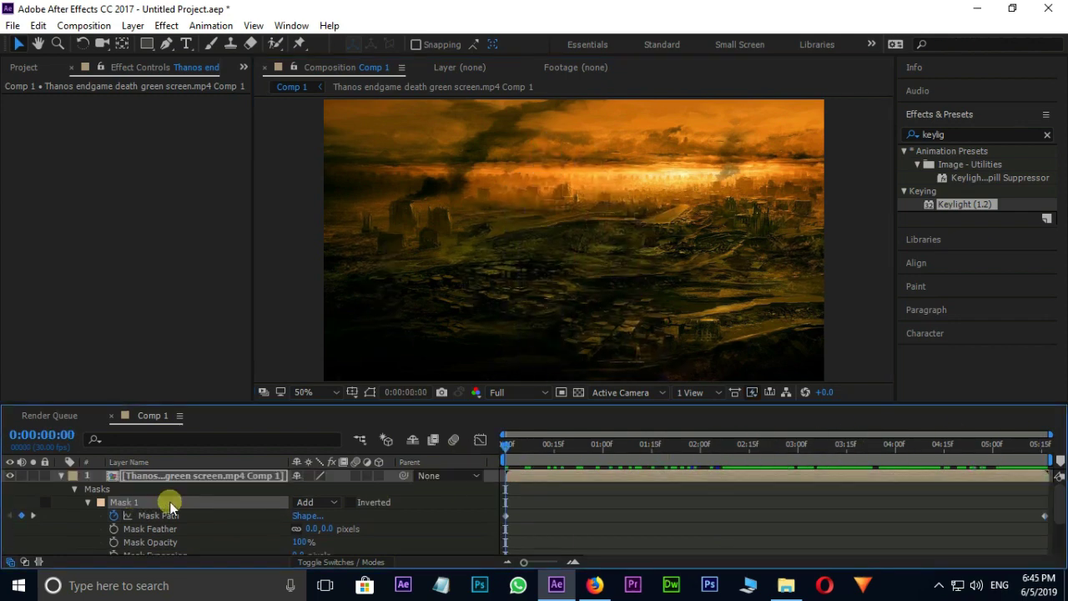
Re-enable the second Thanos layer and pre-compose the top layer as 'endgame 3d'.
{"action": "left_click", "coordinate": [62, 477]}
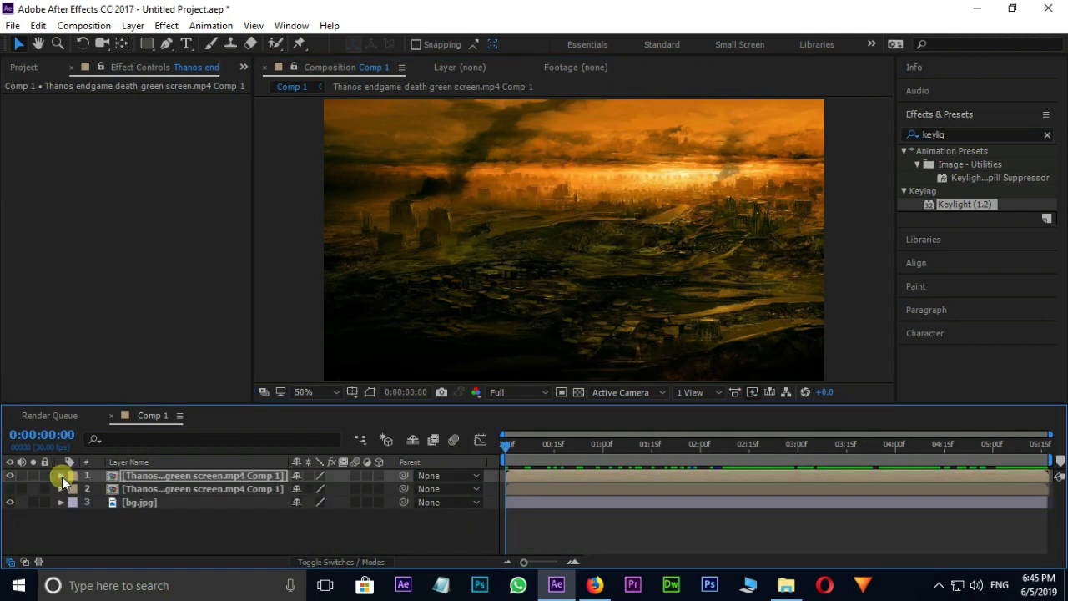
{"action": "left_click", "coordinate": [9, 488]}
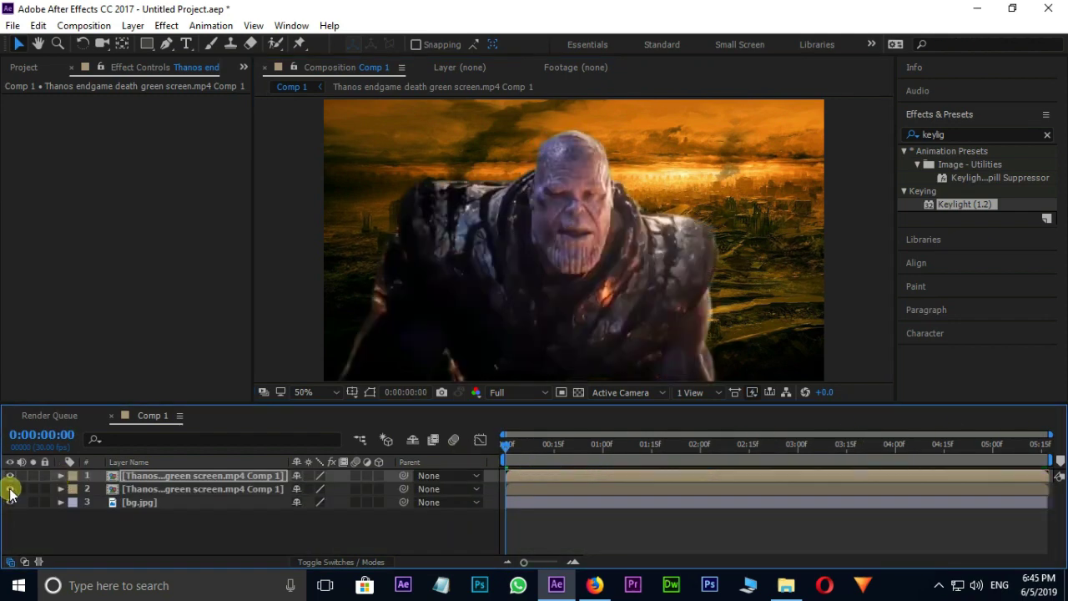
{"action": "right_click", "coordinate": [206, 478]}
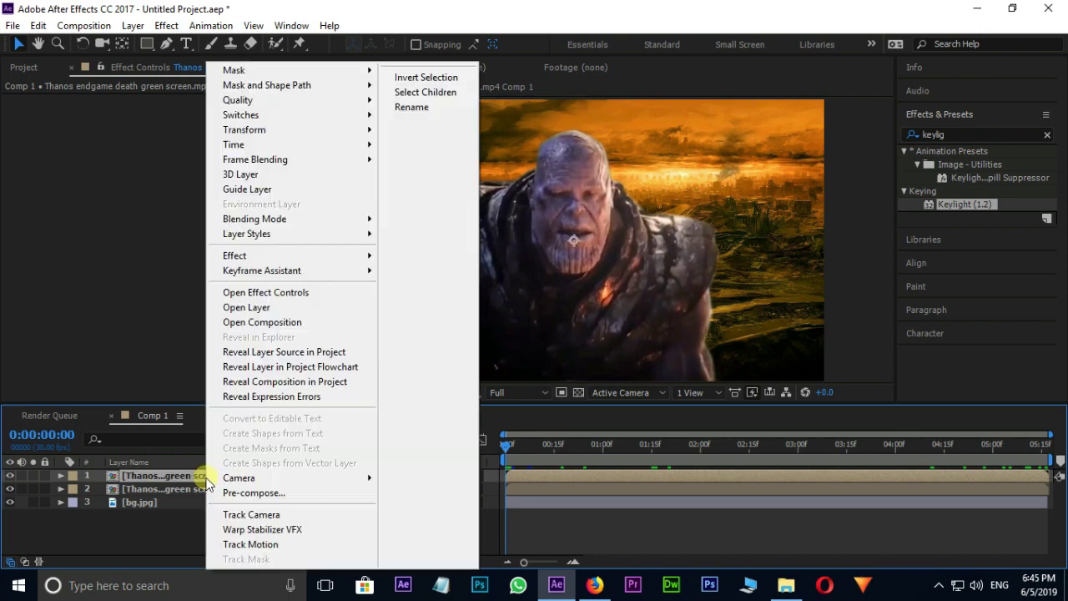
{"action": "left_click", "coordinate": [266, 494]}
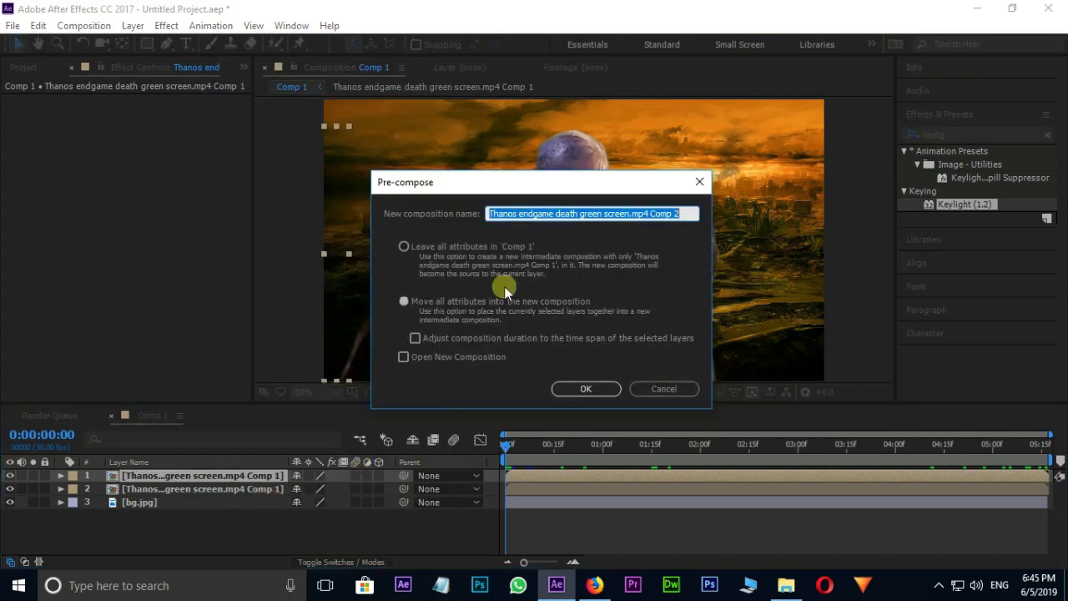
{"action": "type", "text": "endgame 3d"}
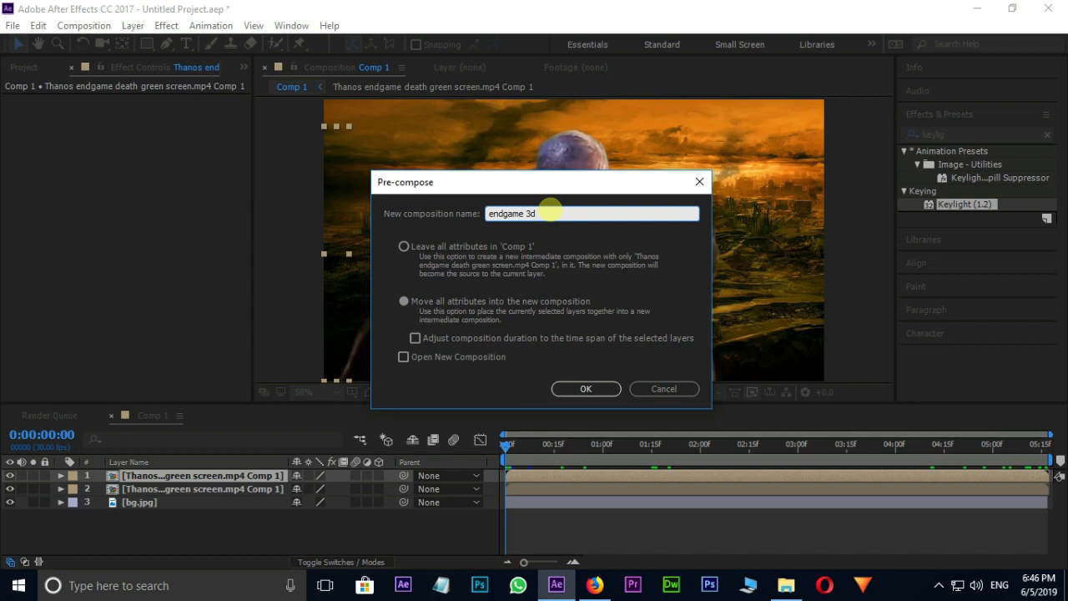
{"action": "left_click", "coordinate": [585, 389]}
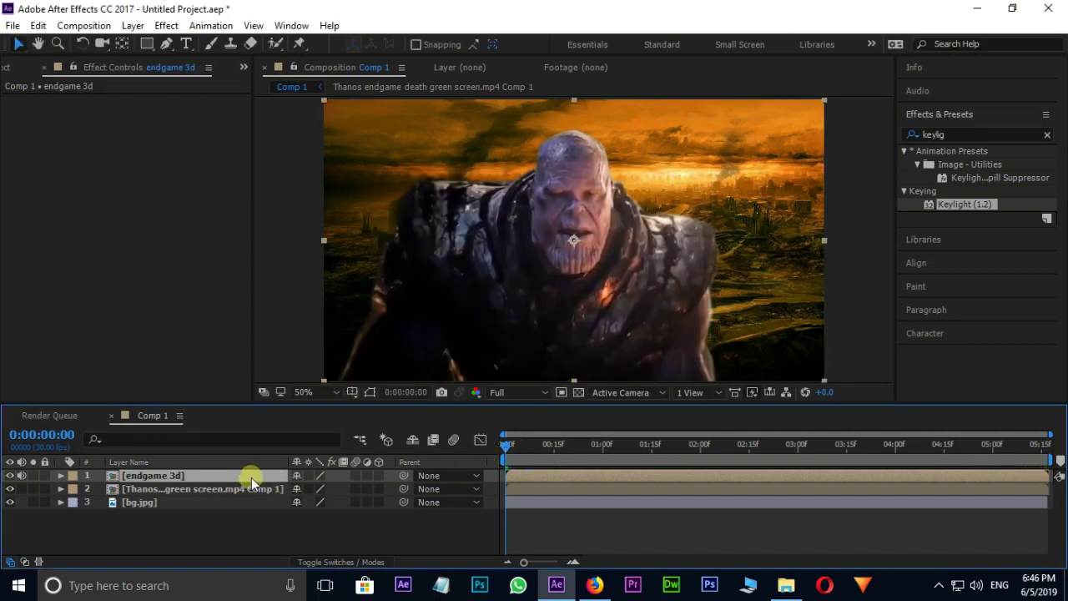
Turn on 3D for endgame 3d and add a new solid named 'particular'.
{"action": "left_click", "coordinate": [380, 476]}
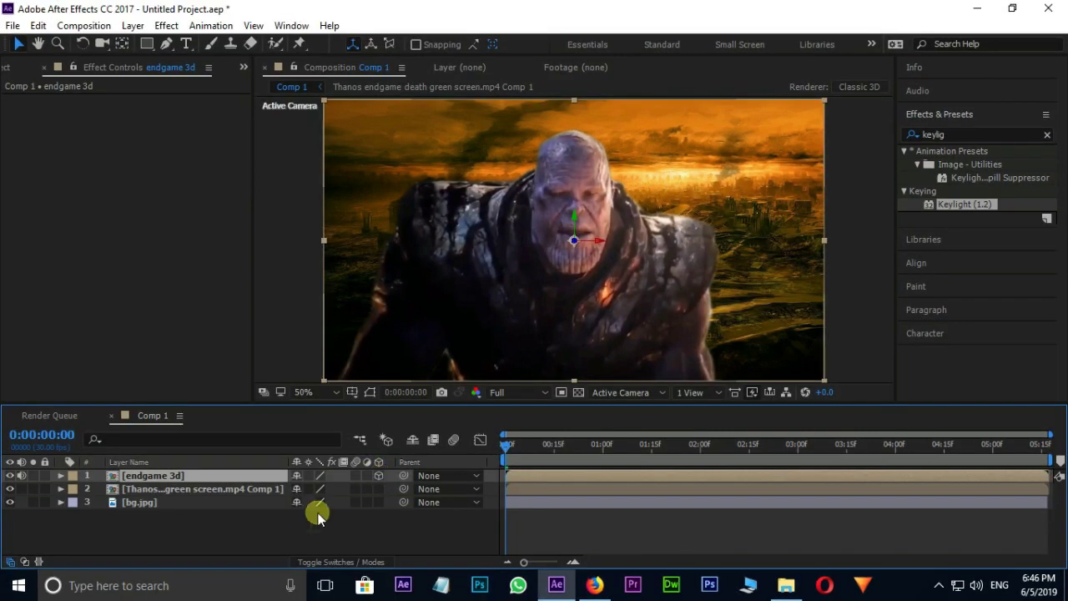
{"action": "right_click", "coordinate": [296, 525]}
{"action": "mouse_move", "coordinate": [370, 379]}
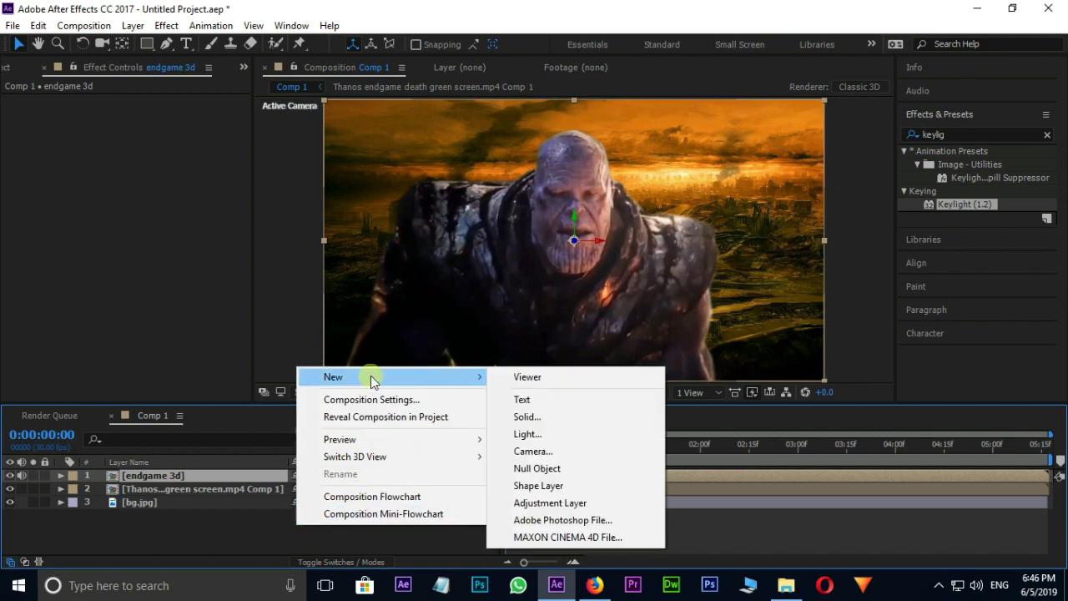
{"action": "left_click", "coordinate": [526, 417]}
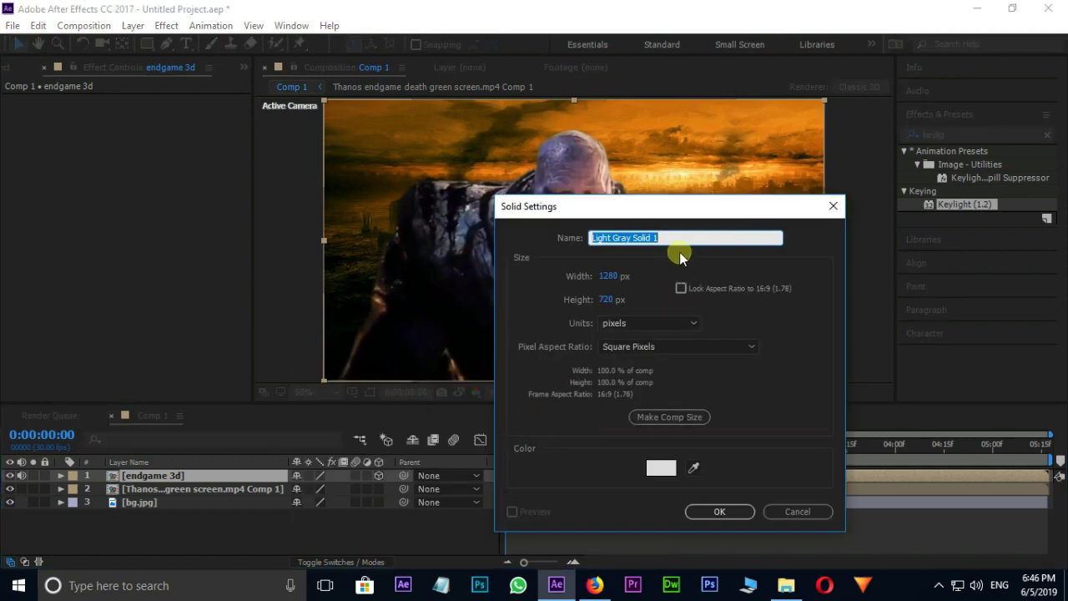
{"action": "type", "text": "particular"}
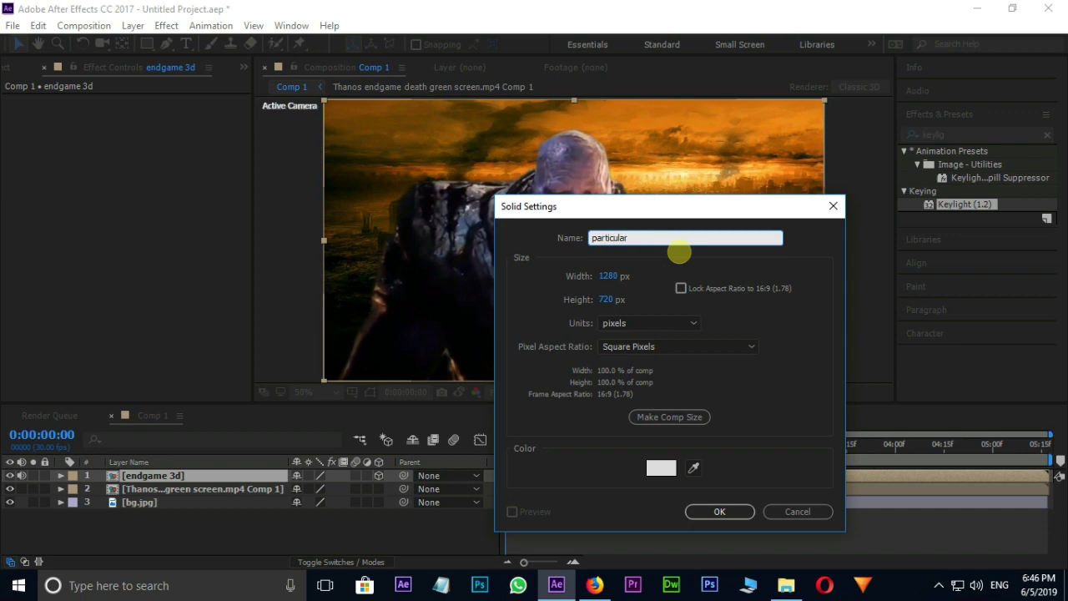
{"action": "left_click", "coordinate": [710, 510]}
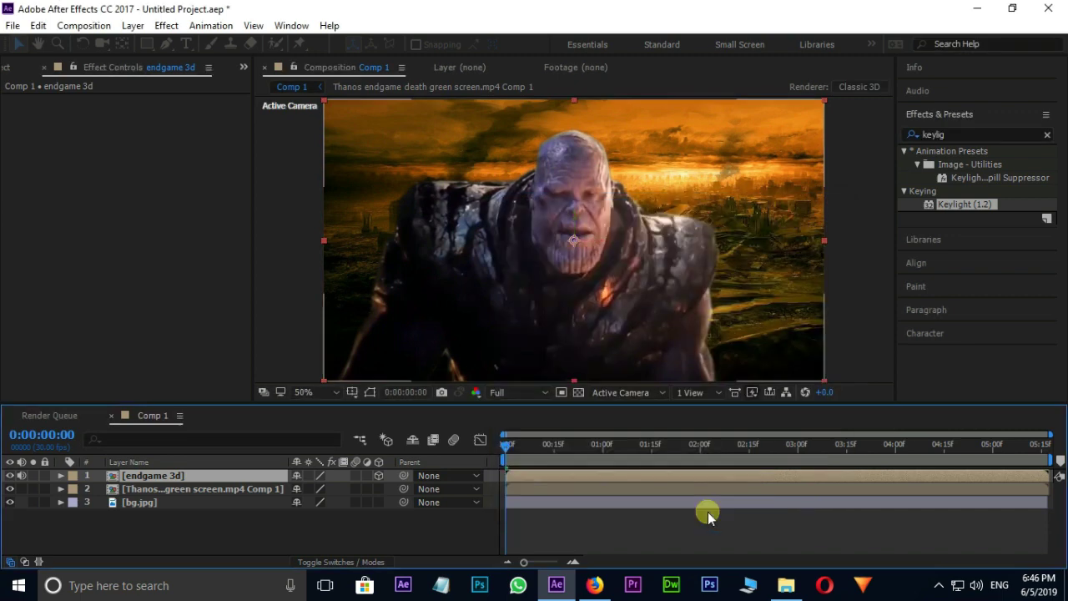
Apply Trapcode Particular to the particular solid and preview the particles about a second in.
{"action": "left_click", "coordinate": [166, 25]}
{"action": "mouse_move", "coordinate": [209, 532]}
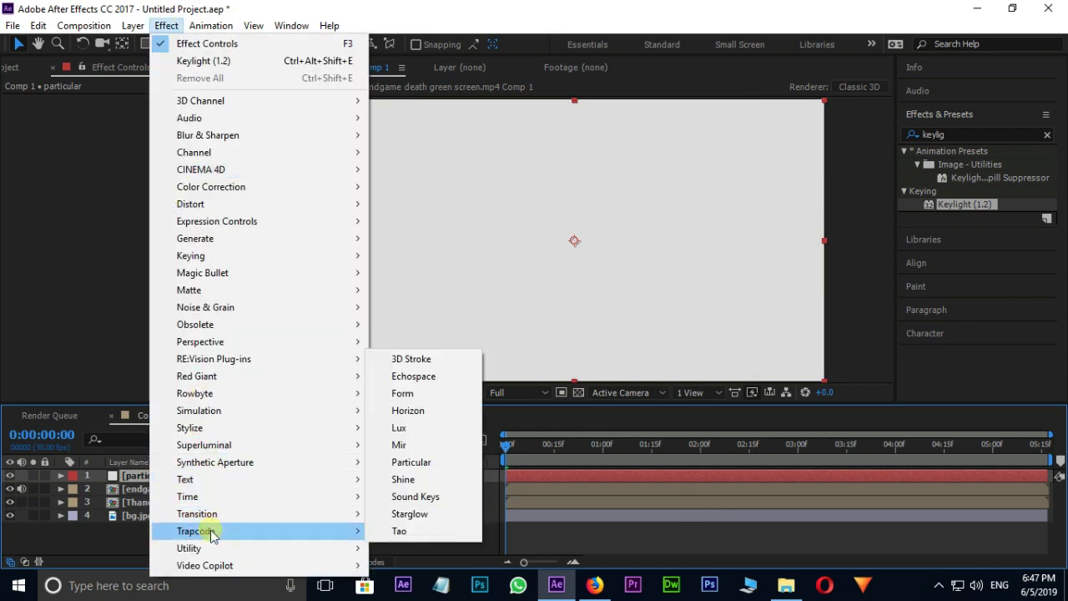
{"action": "left_click", "coordinate": [432, 464]}
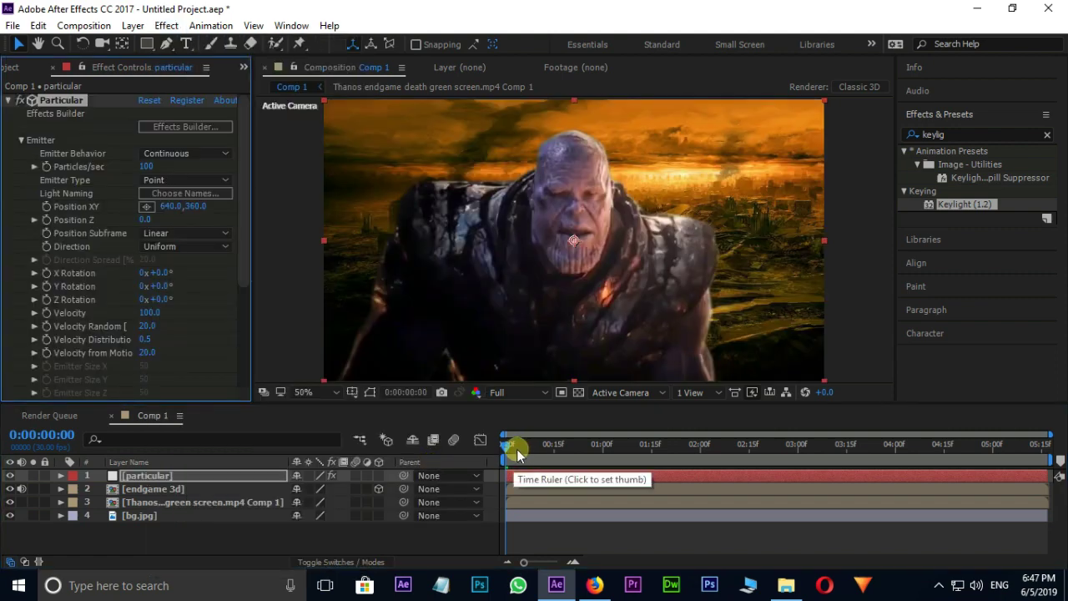
{"action": "left_click_drag", "start_coordinate": [512, 445], "coordinate": [472, 426]}
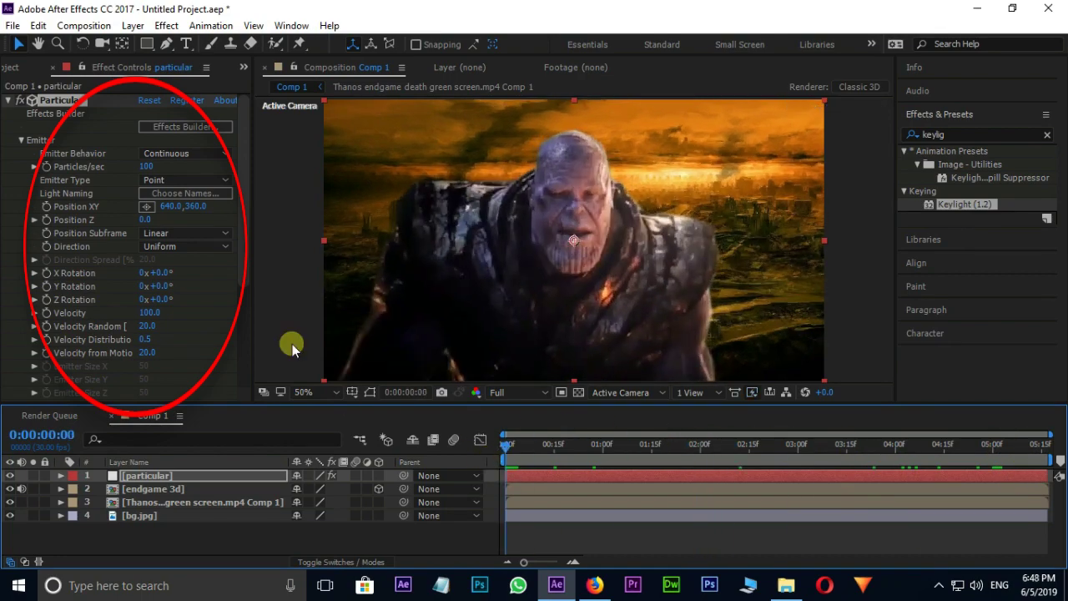
{"action": "left_click_drag", "start_coordinate": [244, 275], "coordinate": [248, 163]}
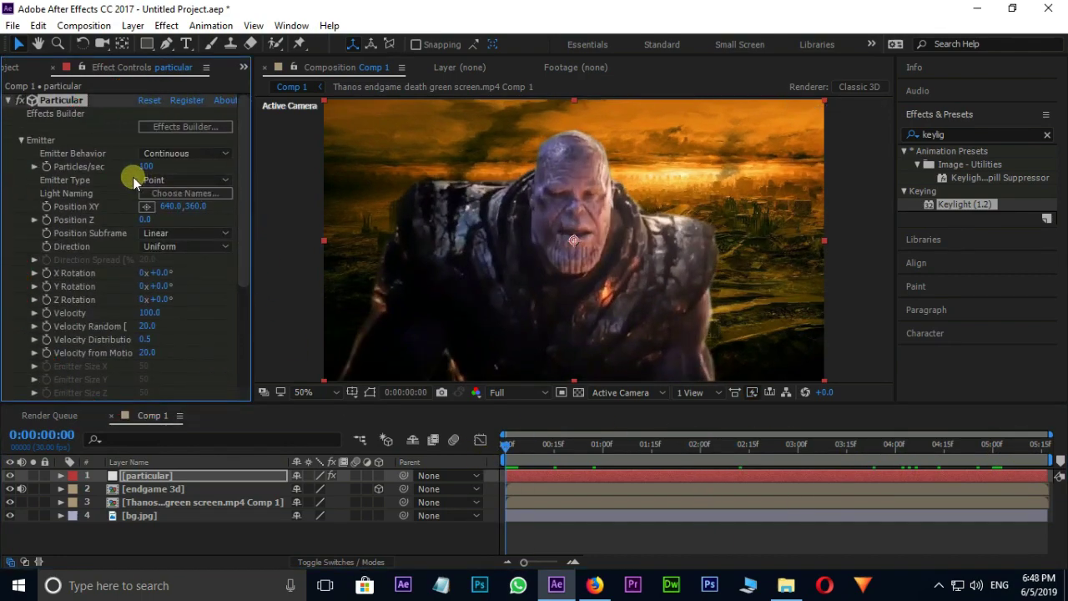
Set the emitter to Layer type using endgame 3d, sampled at Particle Birth Time.
{"action": "left_click", "coordinate": [158, 180]}
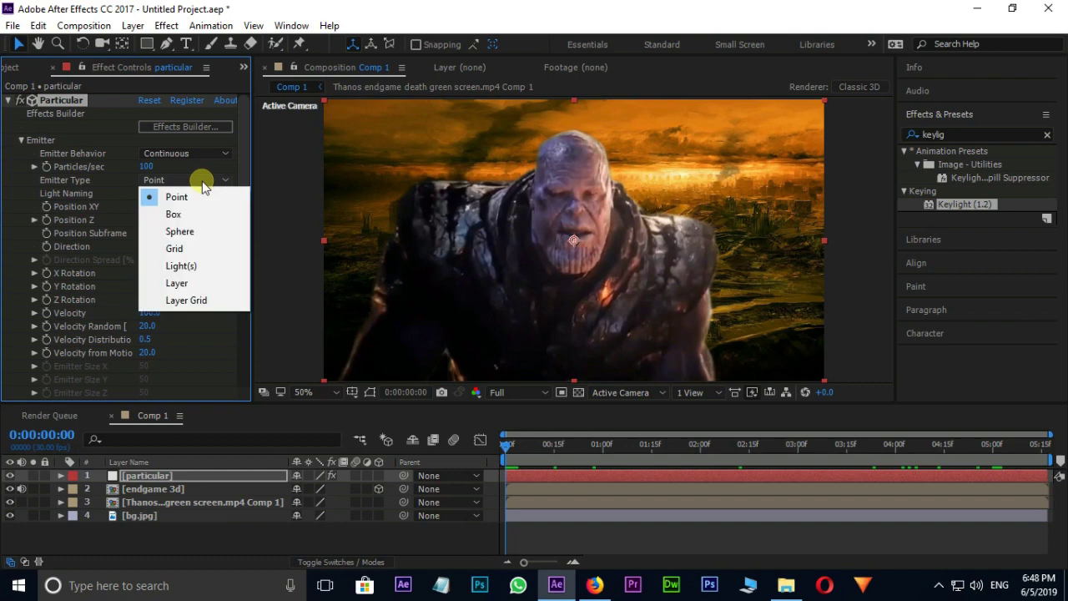
{"action": "left_click", "coordinate": [182, 285]}
{"action": "left_click_drag", "start_coordinate": [239, 167], "coordinate": [242, 277]}
{"action": "left_click", "coordinate": [32, 262]}
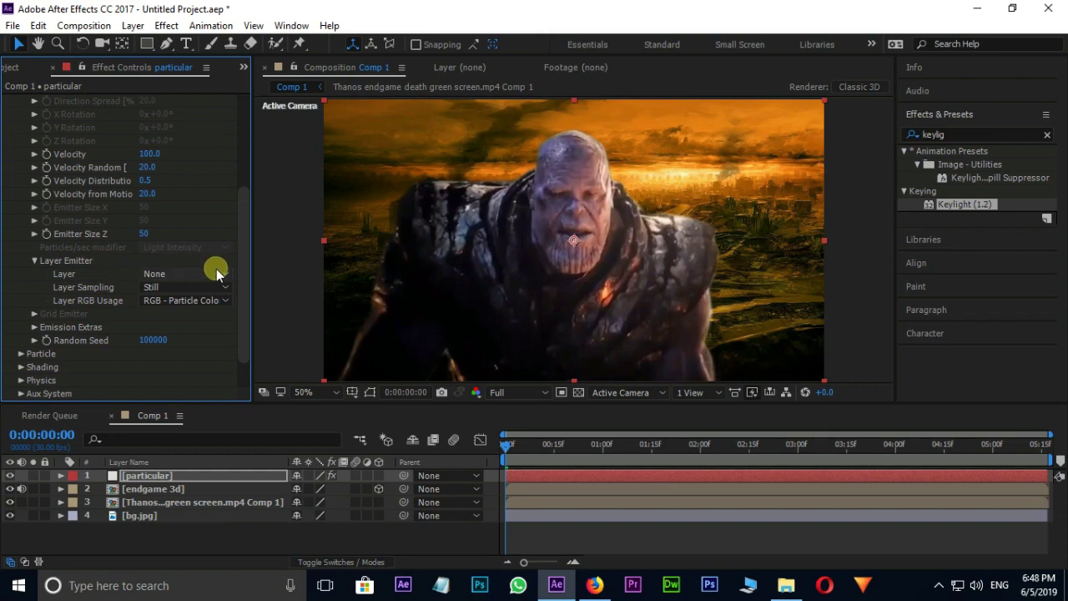
{"action": "left_click", "coordinate": [212, 274]}
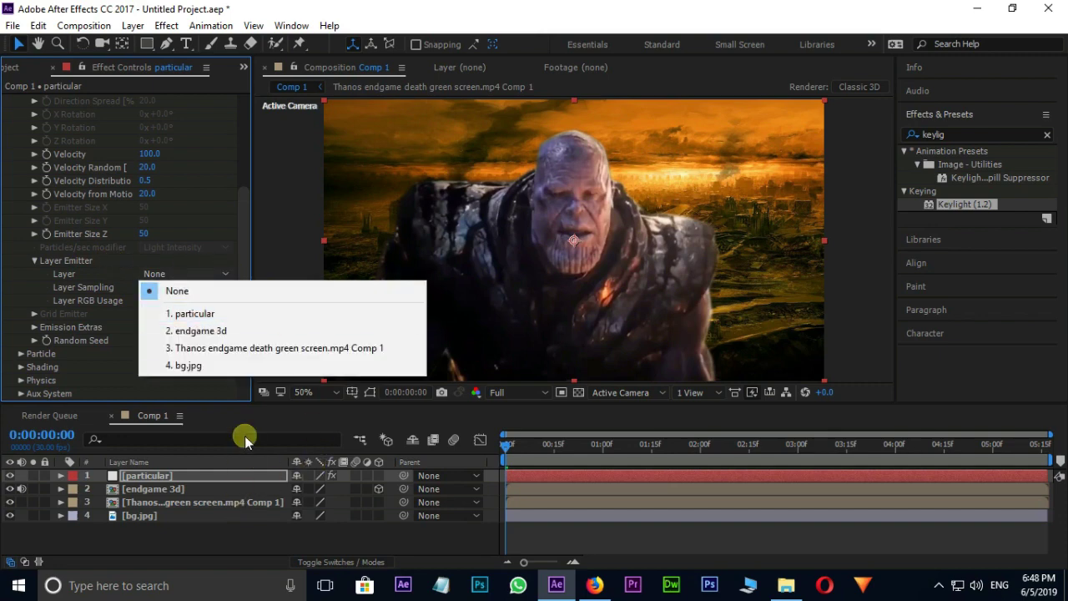
{"action": "left_click", "coordinate": [230, 333]}
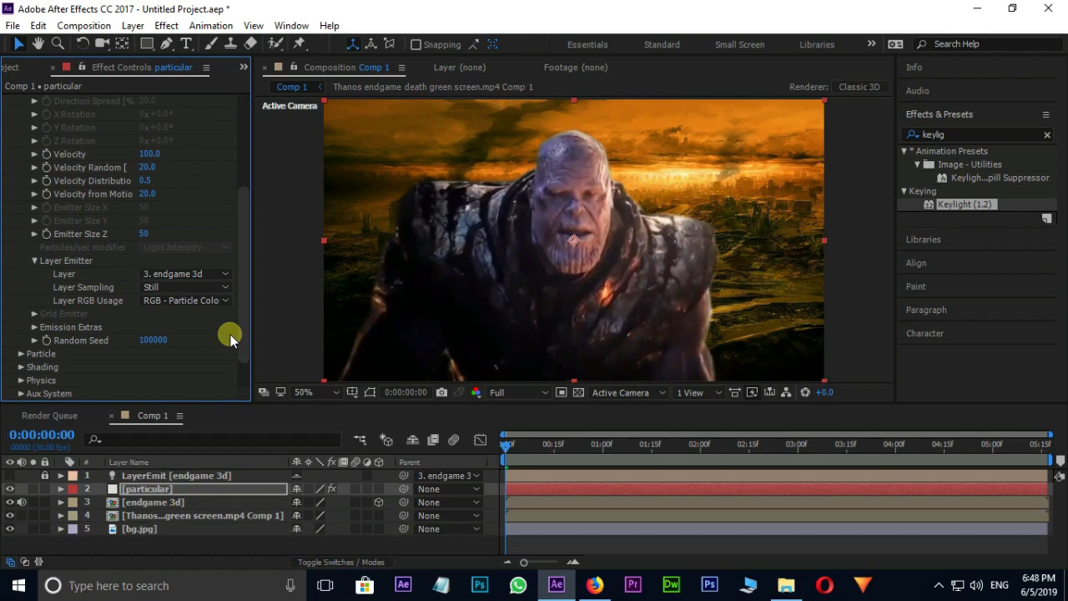
{"action": "left_click", "coordinate": [223, 288]}
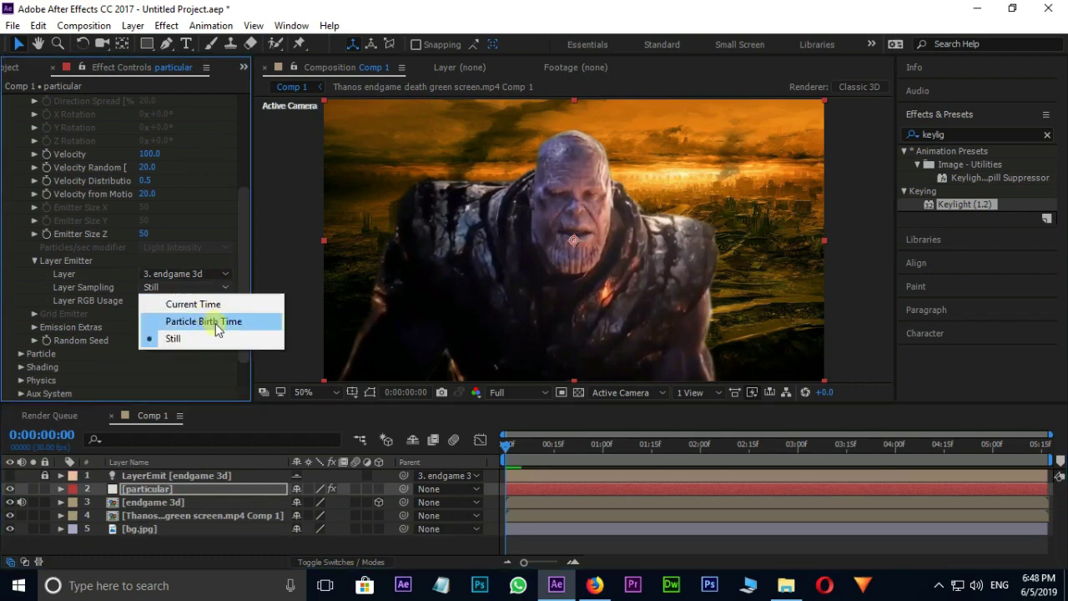
{"action": "left_click", "coordinate": [216, 323]}
{"action": "scroll", "coordinate": [126, 317], "scroll_direction": "down", "scroll_amount": 2}
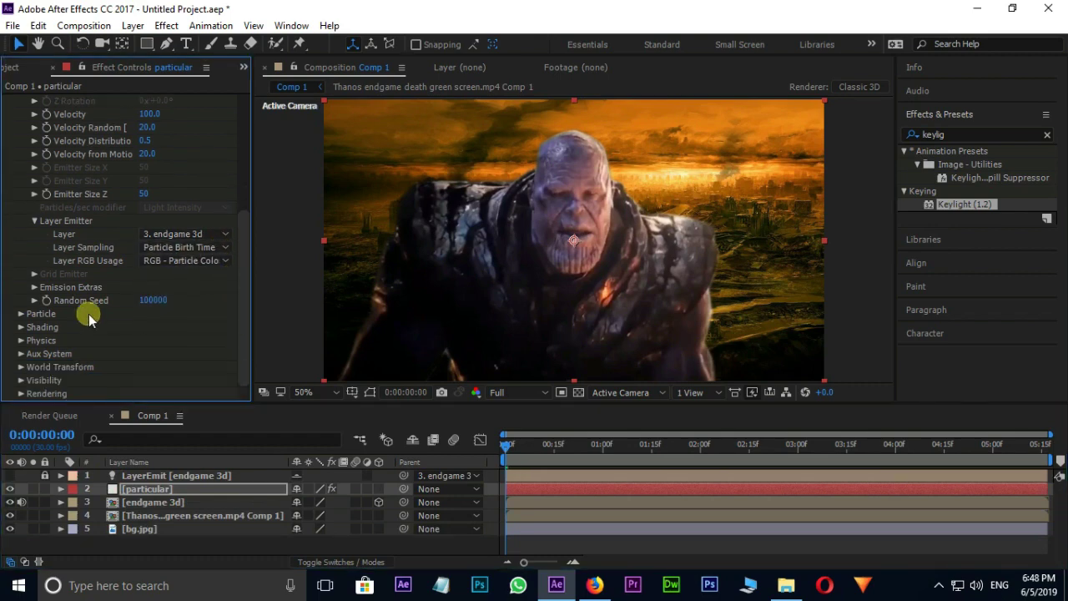
Set particle Life to 2.0, Life Random to 100%, and Particle Type to Cloudlet.
{"action": "left_click", "coordinate": [20, 313]}
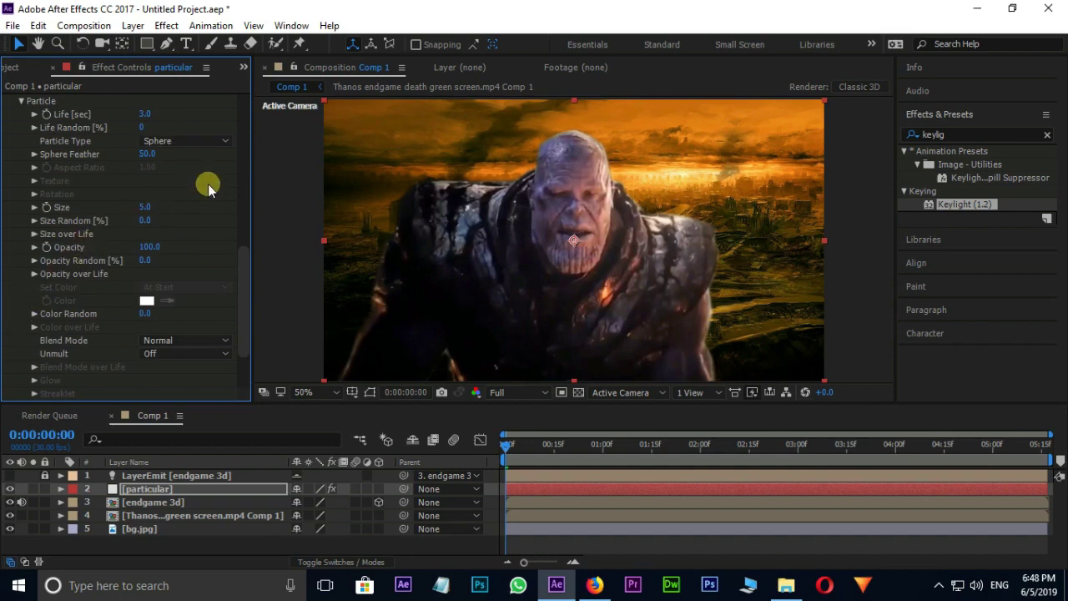
{"action": "left_click", "coordinate": [146, 115]}
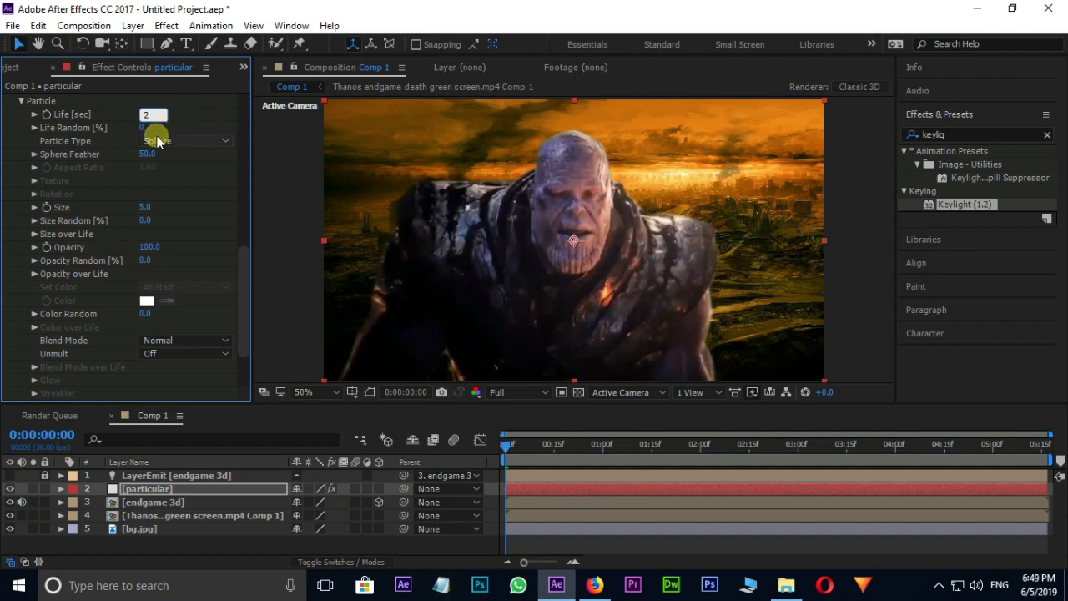
{"action": "left_click", "coordinate": [156, 129]}
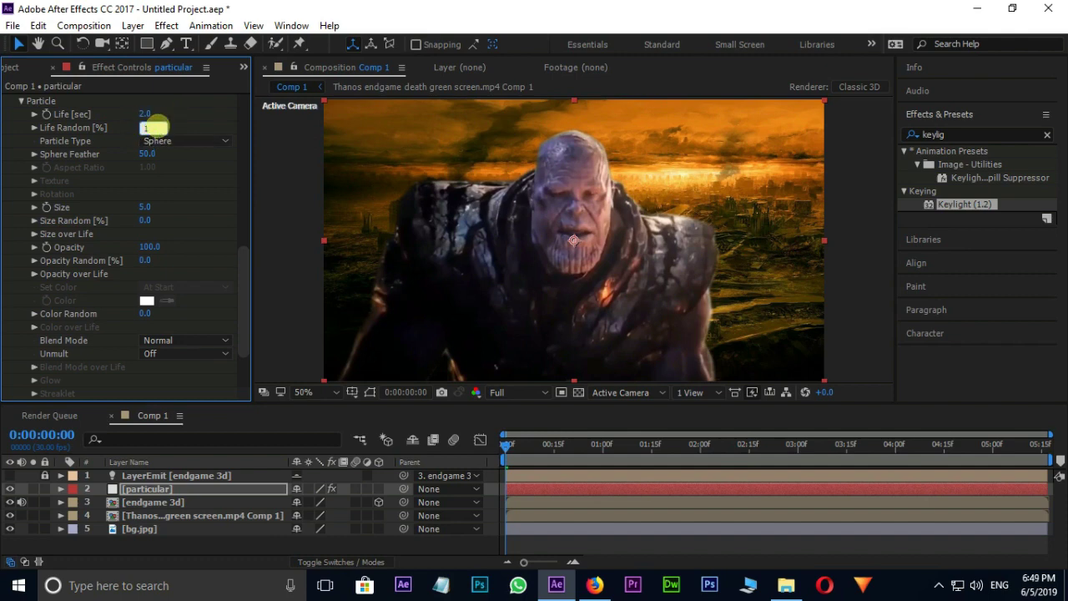
{"action": "key", "text": "Return"}
{"action": "left_click", "coordinate": [178, 141]}
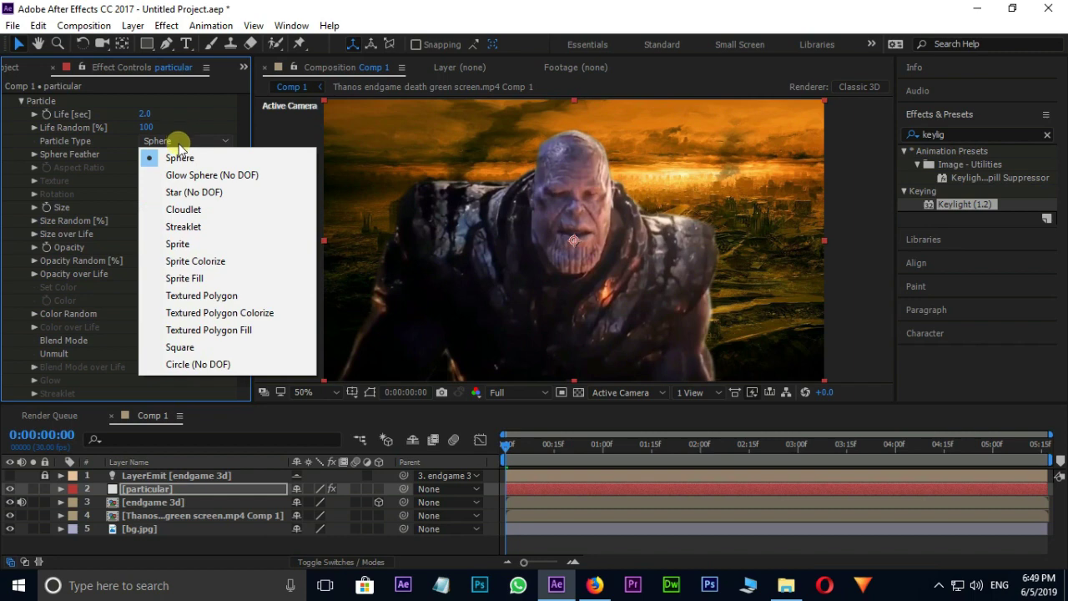
{"action": "left_click", "coordinate": [191, 213]}
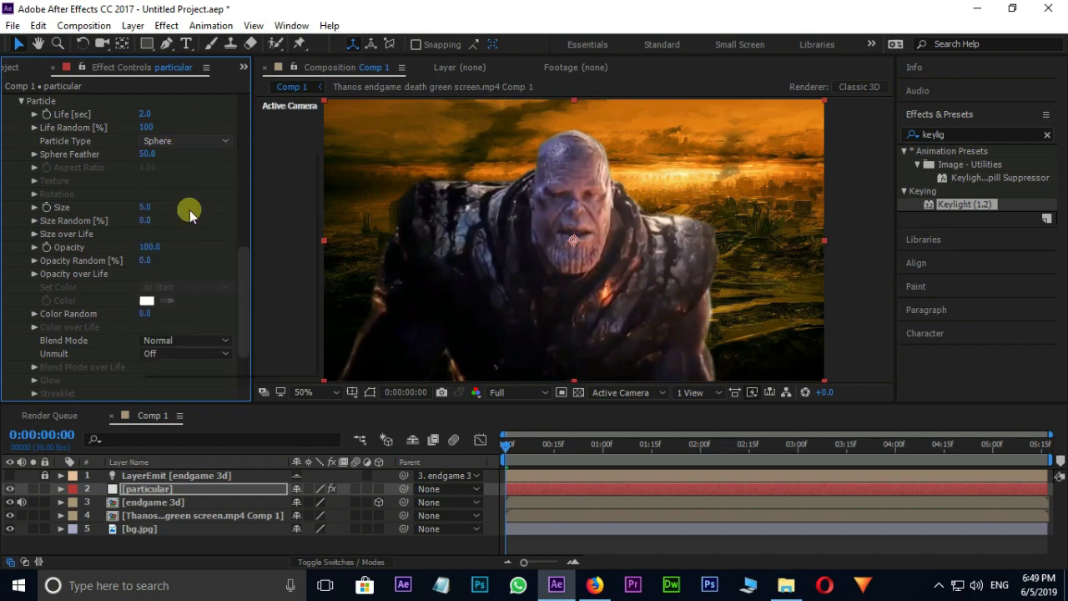
Set Size Random to 100 and particle Opacity to 50.
{"action": "left_click", "coordinate": [145, 207]}
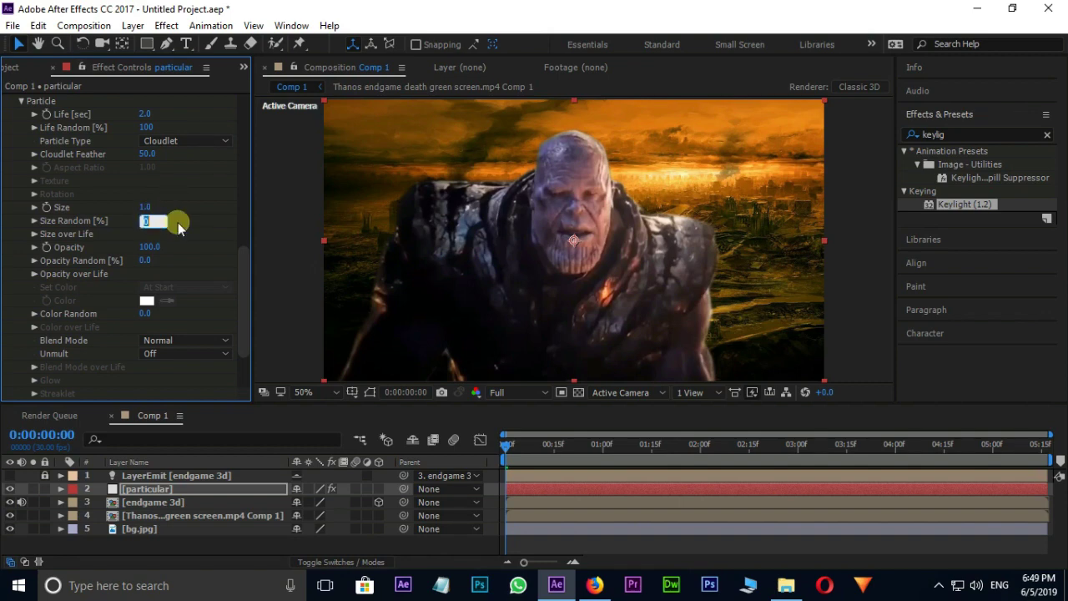
{"action": "type", "text": "100"}
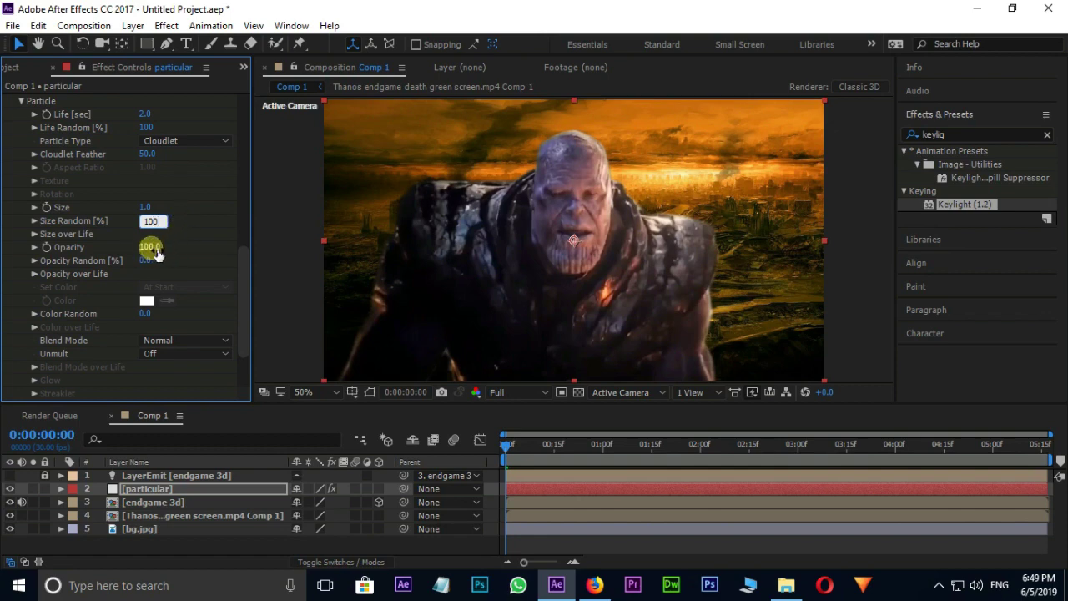
{"action": "left_click", "coordinate": [153, 250]}
{"action": "type", "text": "50"}
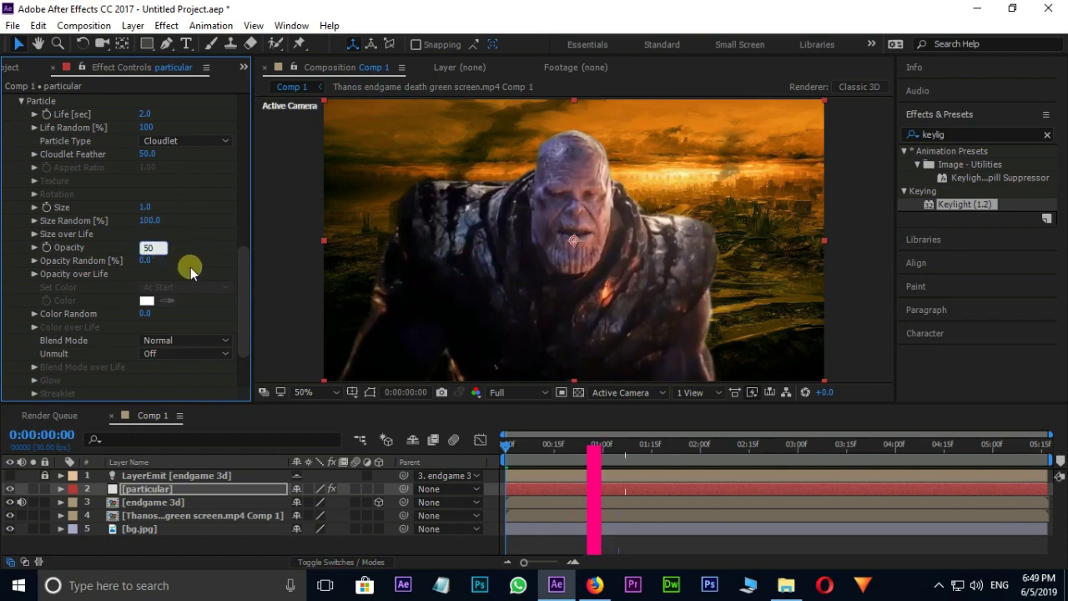
{"action": "scroll", "coordinate": [53, 164], "scroll_direction": "up", "scroll_amount": 5}
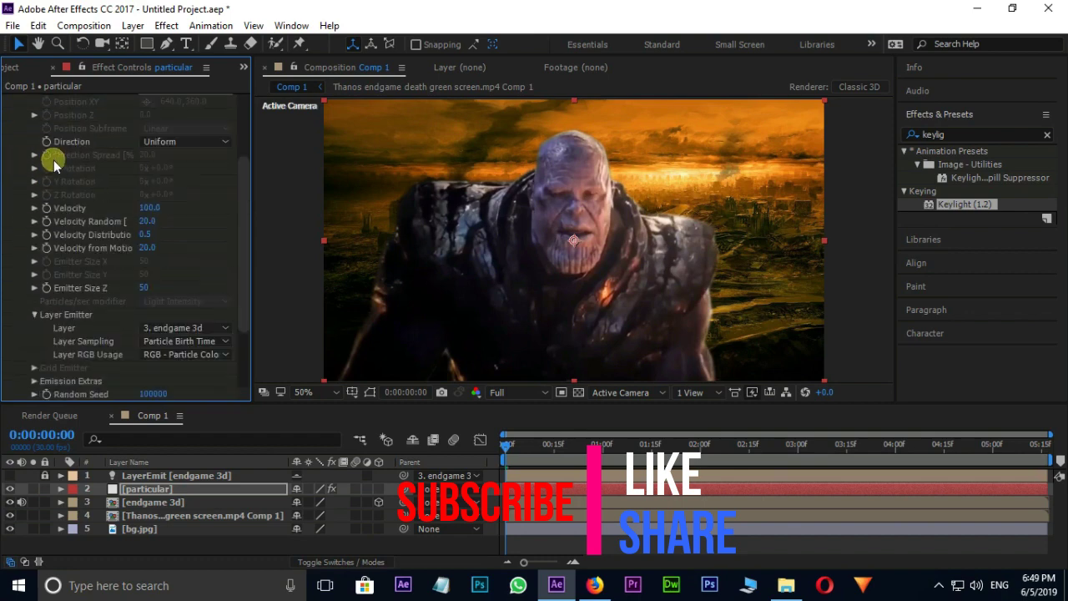
Turn Shadowlet for Main on in Particular's Shading settings.
{"action": "scroll", "coordinate": [53, 159], "scroll_direction": "up", "scroll_amount": 3}
{"action": "left_click", "coordinate": [21, 140]}
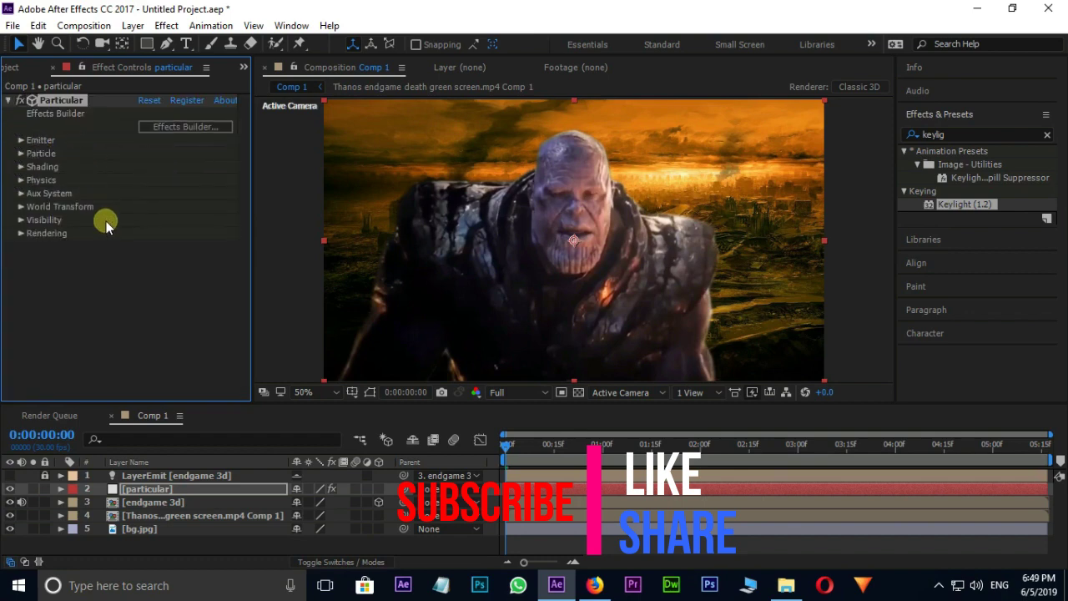
{"action": "left_click", "coordinate": [21, 166]}
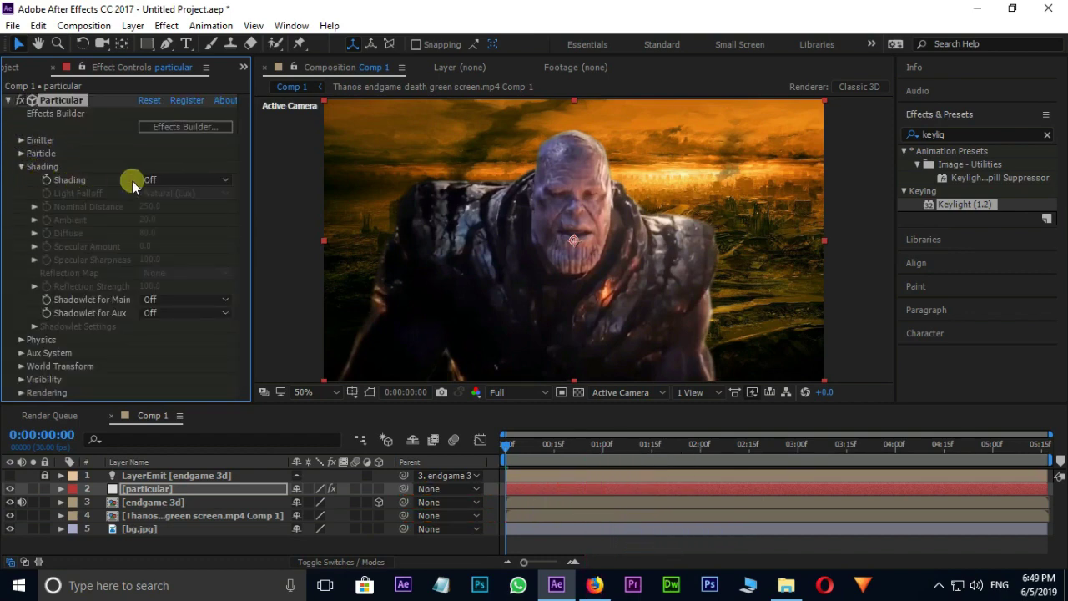
{"action": "left_click", "coordinate": [159, 298]}
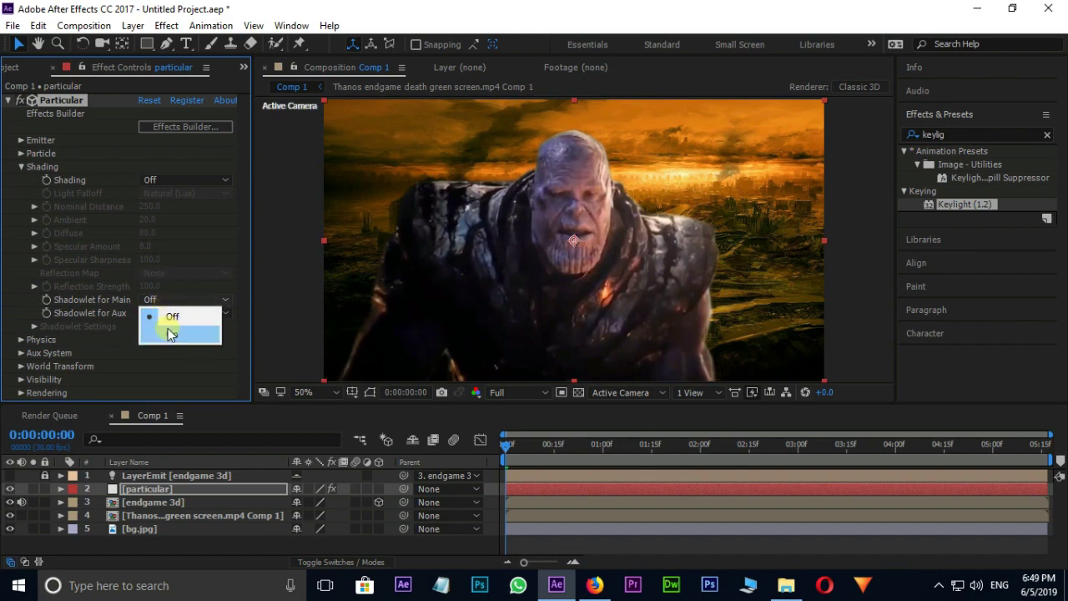
{"action": "left_click", "coordinate": [170, 317]}
Set the Air Turbulence Field's Affect Position to 150.
{"action": "left_click", "coordinate": [21, 338]}
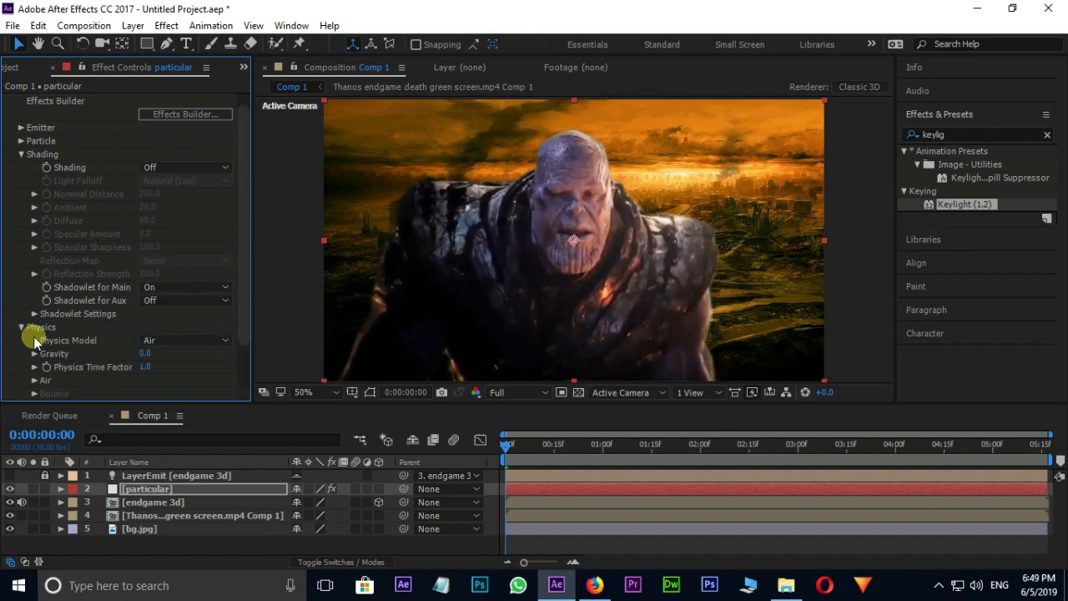
{"action": "scroll", "coordinate": [46, 393], "scroll_direction": "down", "scroll_amount": 2}
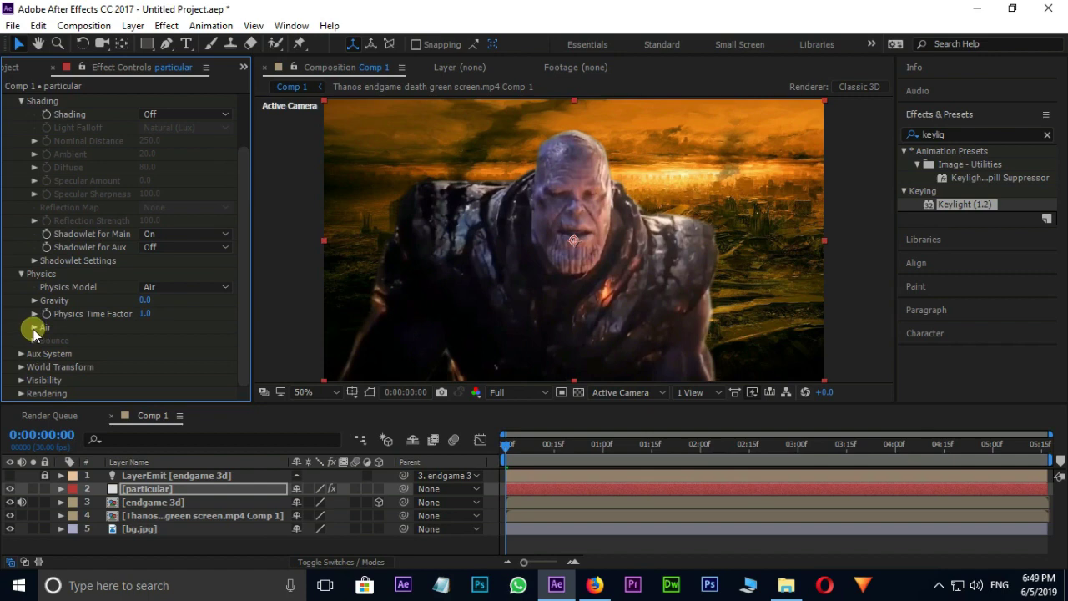
{"action": "left_click", "coordinate": [34, 329]}
{"action": "scroll", "coordinate": [129, 326], "scroll_direction": "down", "scroll_amount": 3}
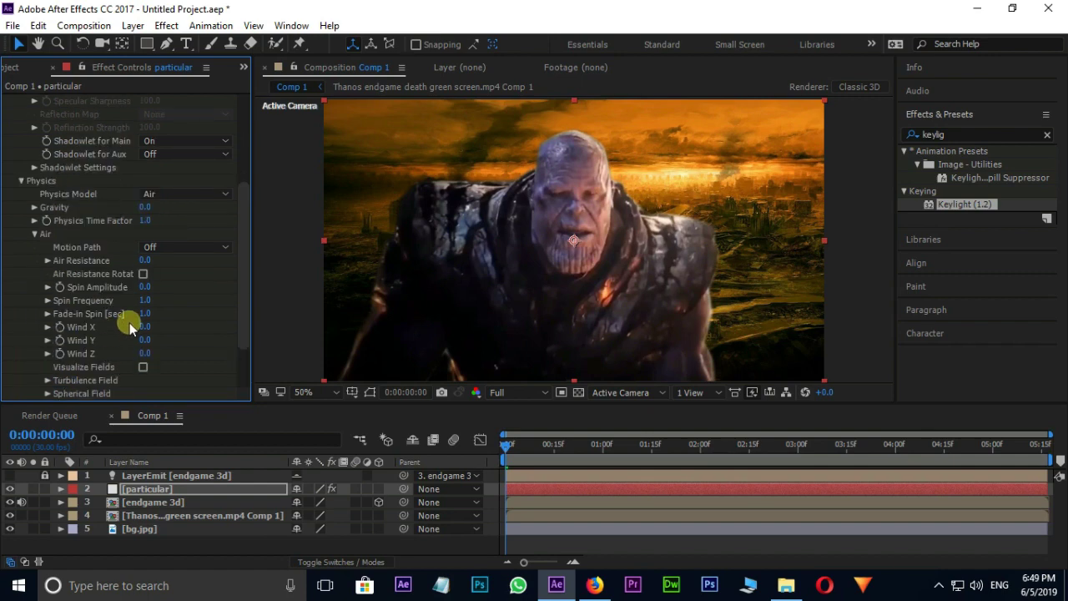
{"action": "scroll", "coordinate": [130, 322], "scroll_direction": "down", "scroll_amount": 3}
{"action": "left_click", "coordinate": [50, 313]}
{"action": "scroll", "coordinate": [49, 313], "scroll_direction": "down", "scroll_amount": 4}
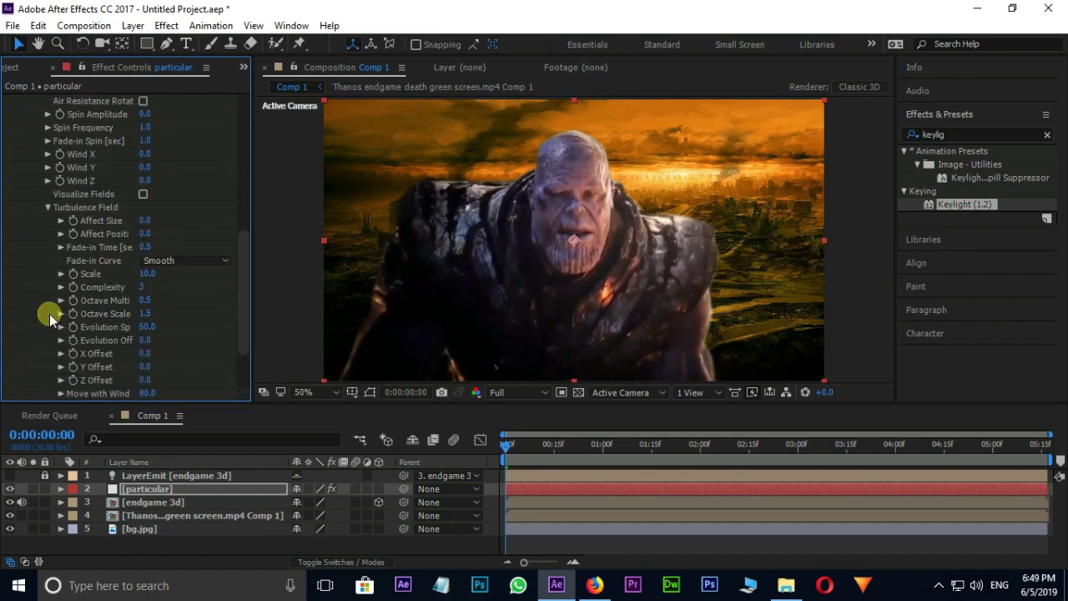
{"action": "left_click", "coordinate": [145, 234]}
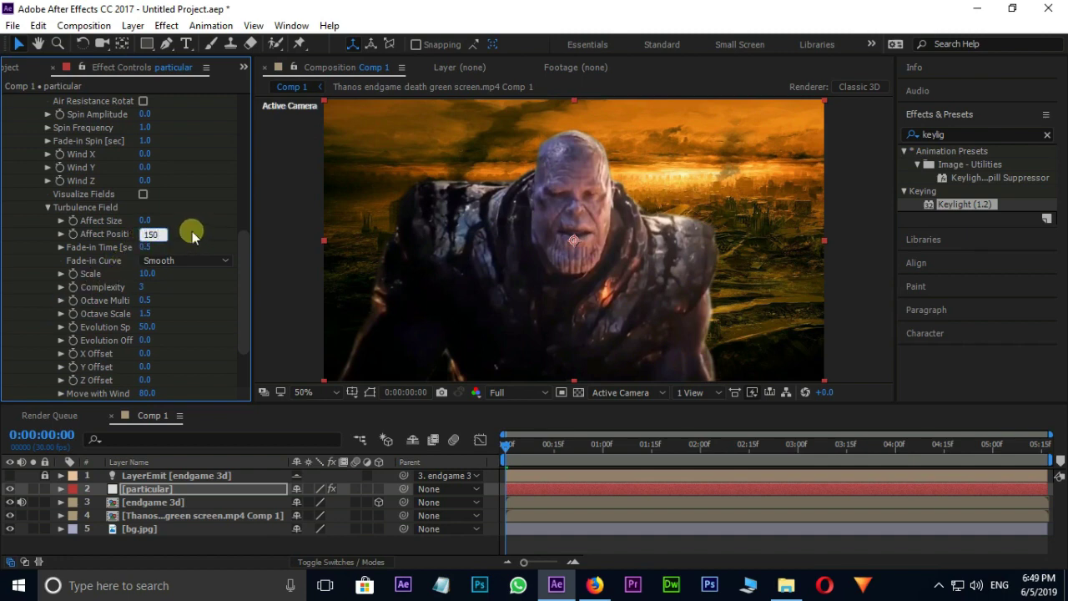
{"action": "key", "text": "Return"}
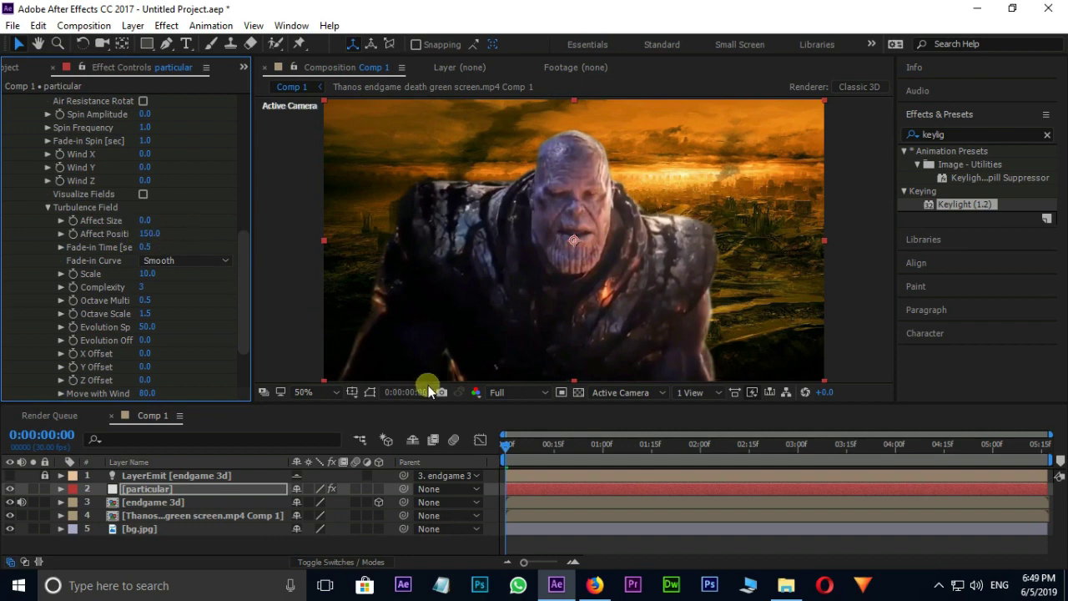
At about 0:00:01:17 with the viewer at 100%, set Emitter Particles/sec to 200000.
{"action": "left_click_drag", "start_coordinate": [506, 443], "coordinate": [659, 452]}
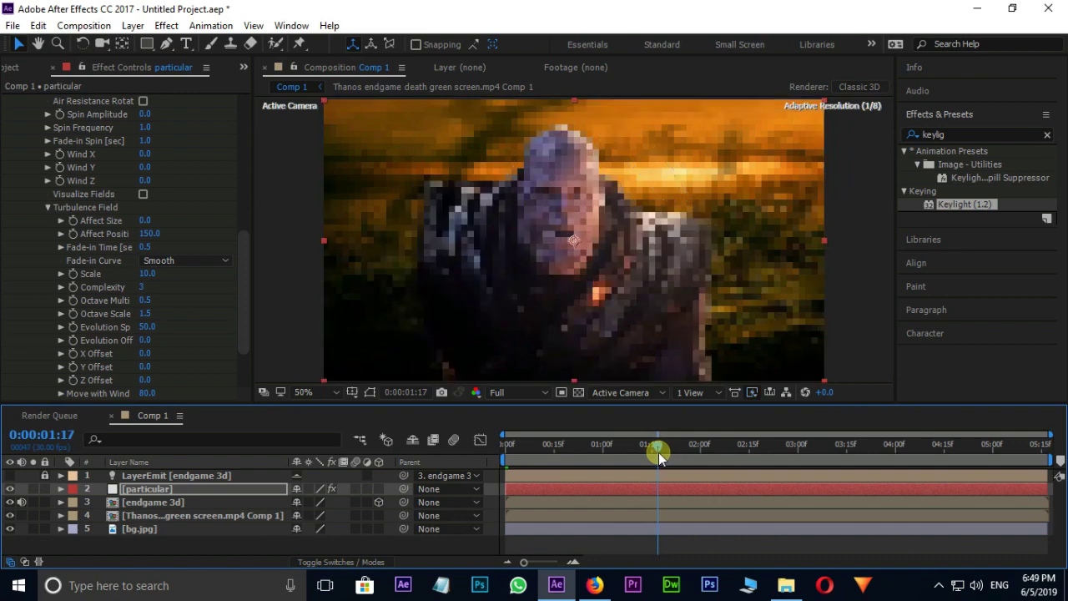
{"action": "key", "text": "period"}
{"action": "key", "text": "period"}
{"action": "left_click_drag", "start_coordinate": [244, 288], "coordinate": [233, 102]}
{"action": "left_click", "coordinate": [21, 140]}
{"action": "scroll", "coordinate": [41, 136], "scroll_direction": "down", "scroll_amount": 1}
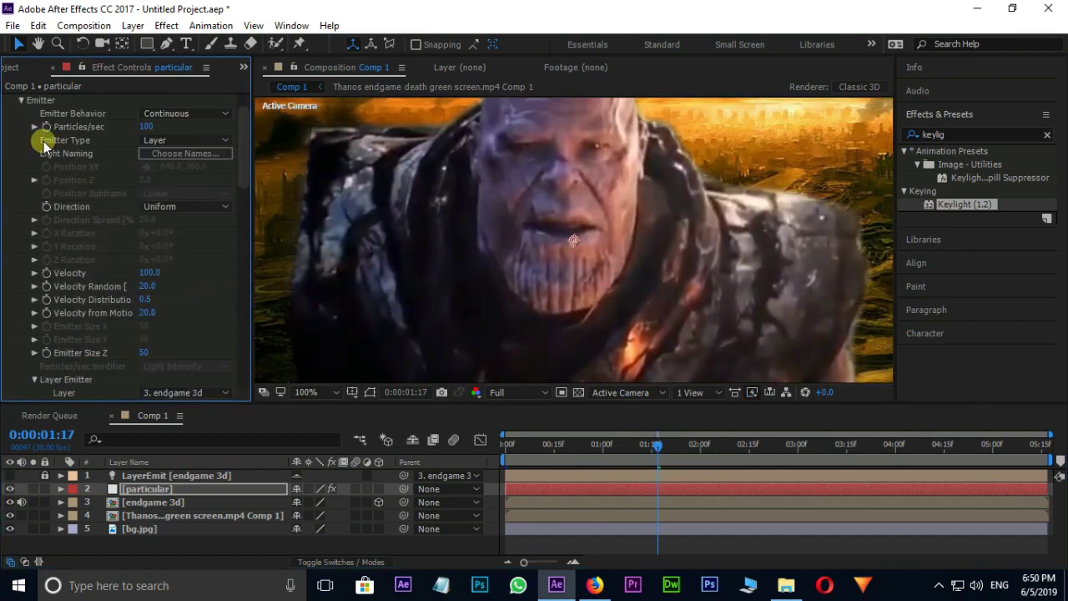
{"action": "left_click", "coordinate": [147, 127]}
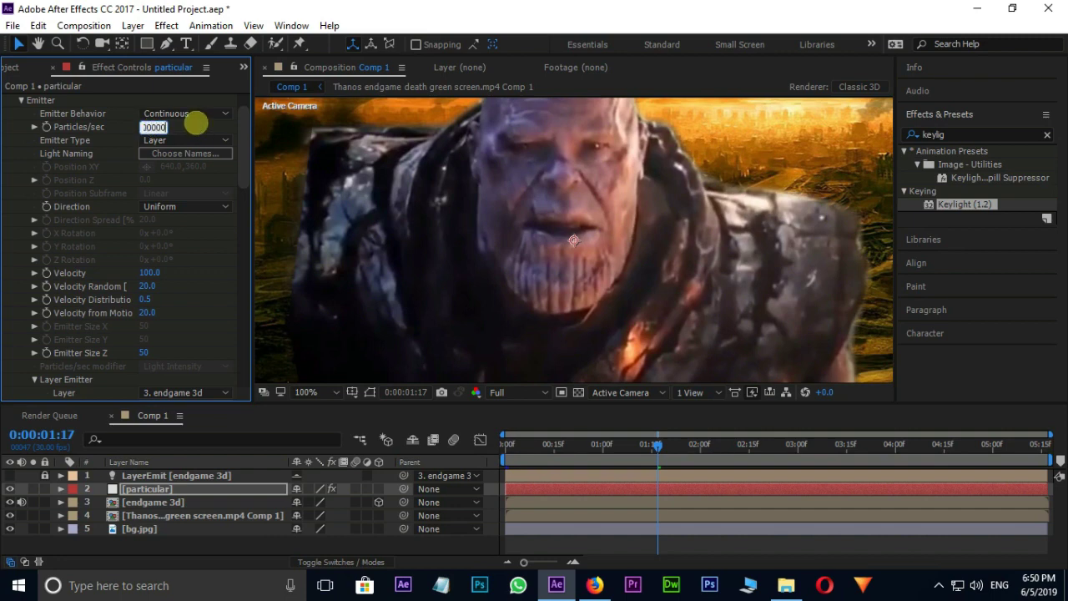
{"action": "key", "text": "Return"}
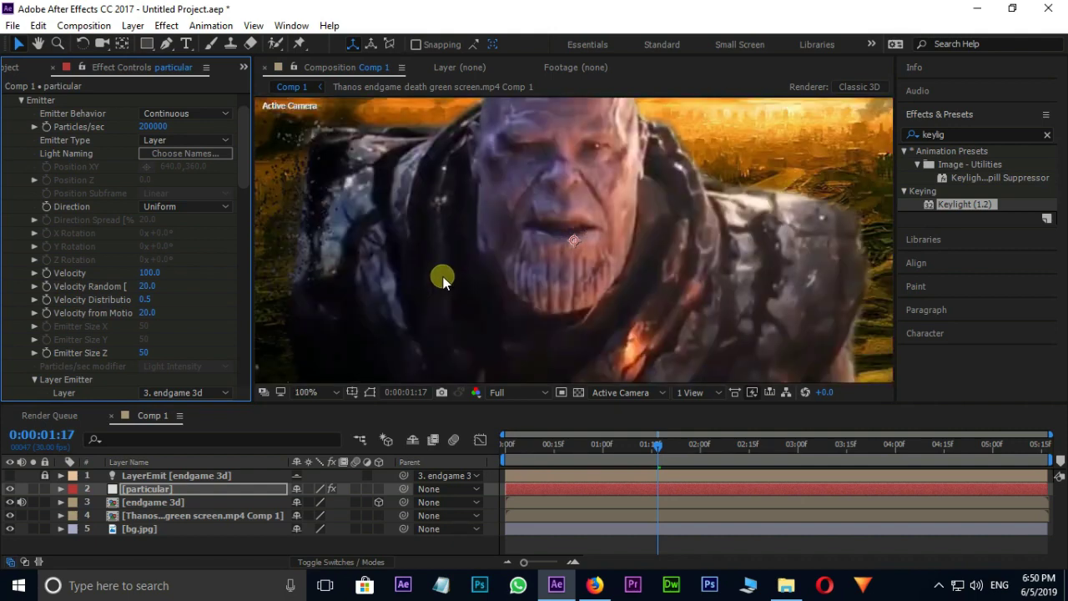
Collapse the effect groups and duplicate the particular layer with Ctrl+D.
{"action": "left_click", "coordinate": [20, 99]}
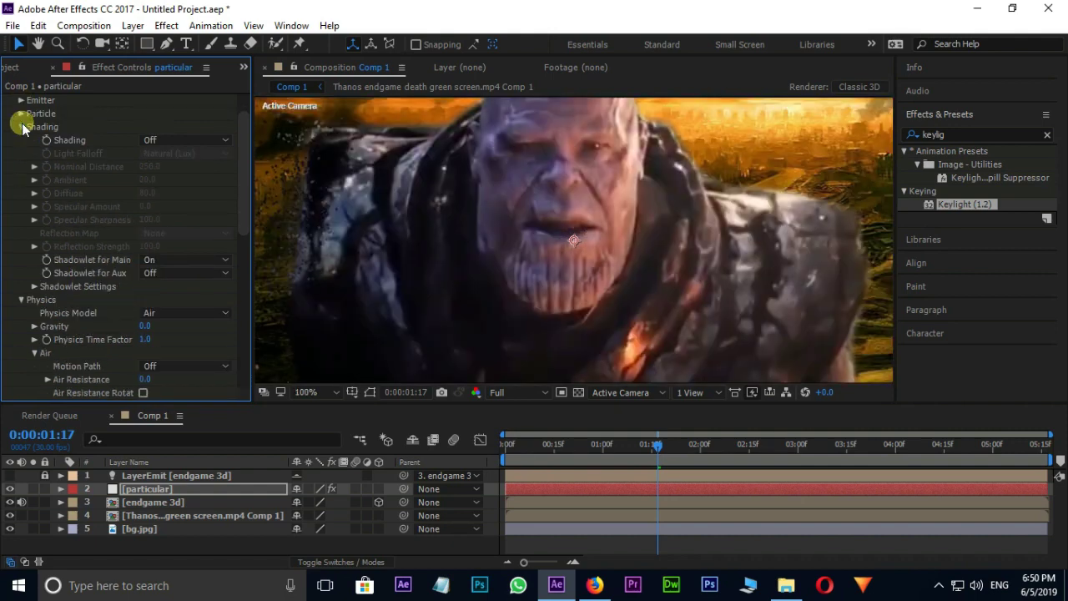
{"action": "left_click", "coordinate": [21, 124]}
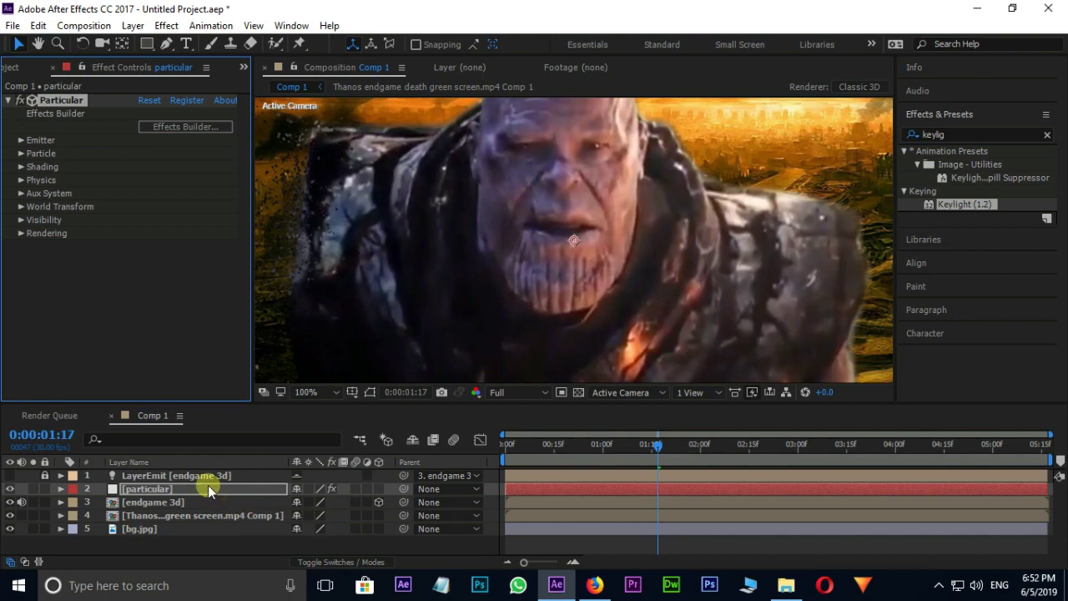
{"action": "left_click", "coordinate": [208, 489]}
{"action": "key", "text": "ctrl+d"}
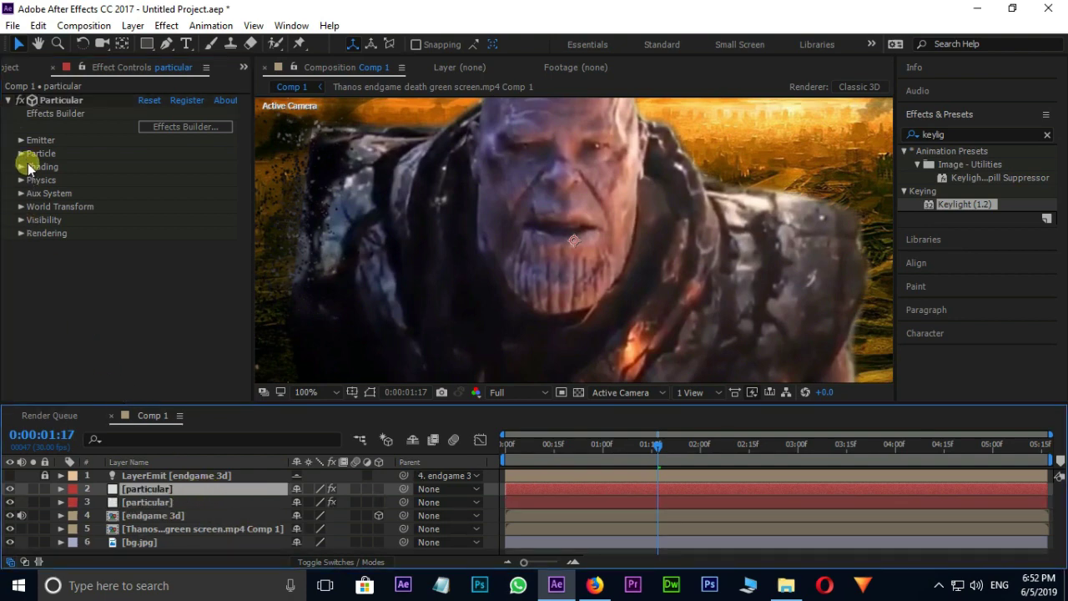
Set the copy's emitter Velocity to 150 and Particles/sec to 500000.
{"action": "left_click", "coordinate": [21, 141]}
{"action": "left_click", "coordinate": [21, 141]}
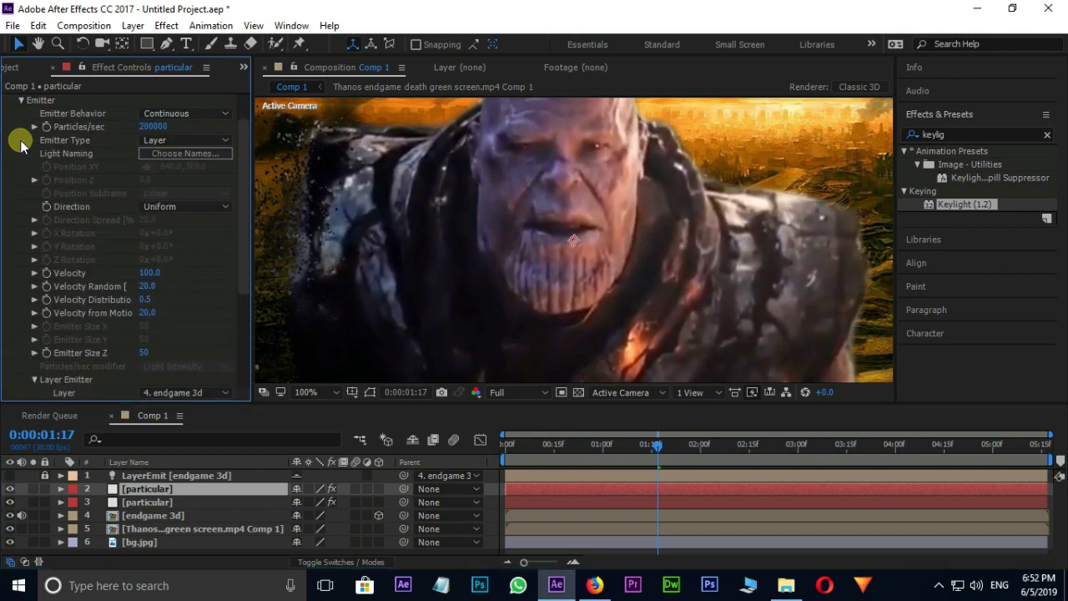
{"action": "left_click", "coordinate": [146, 274]}
{"action": "type", "text": "15"}
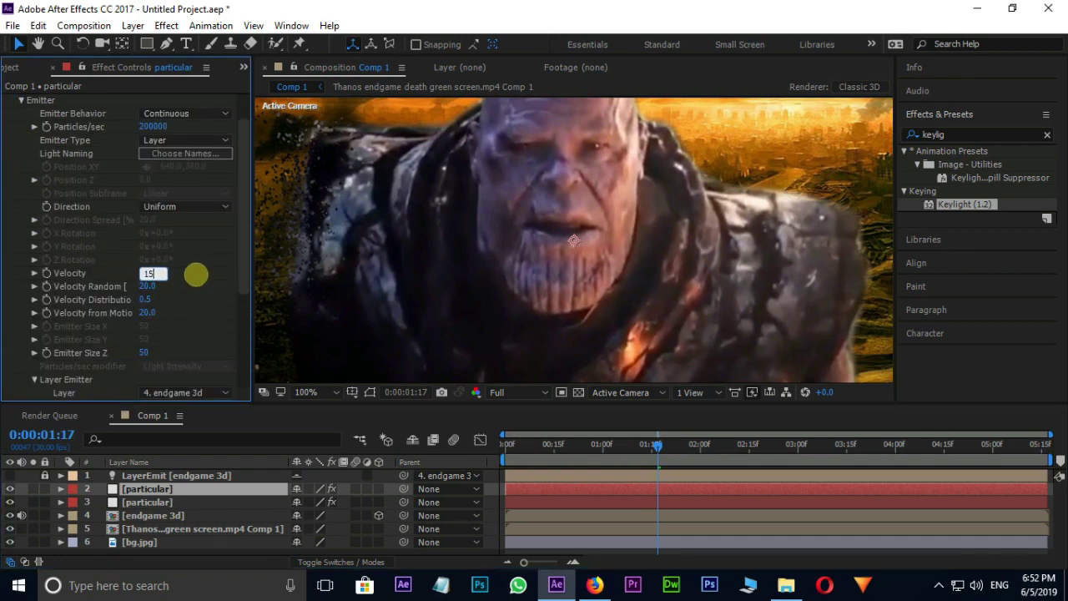
{"action": "type", "text": "0"}
{"action": "key", "text": "Return"}
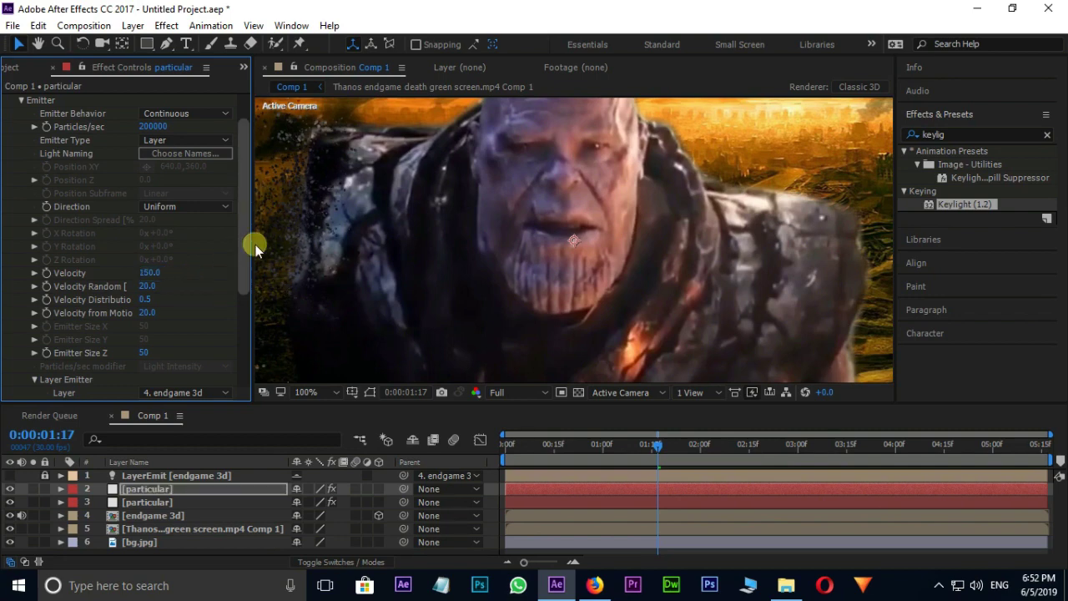
{"action": "left_click", "coordinate": [154, 127]}
{"action": "type", "text": "5"}
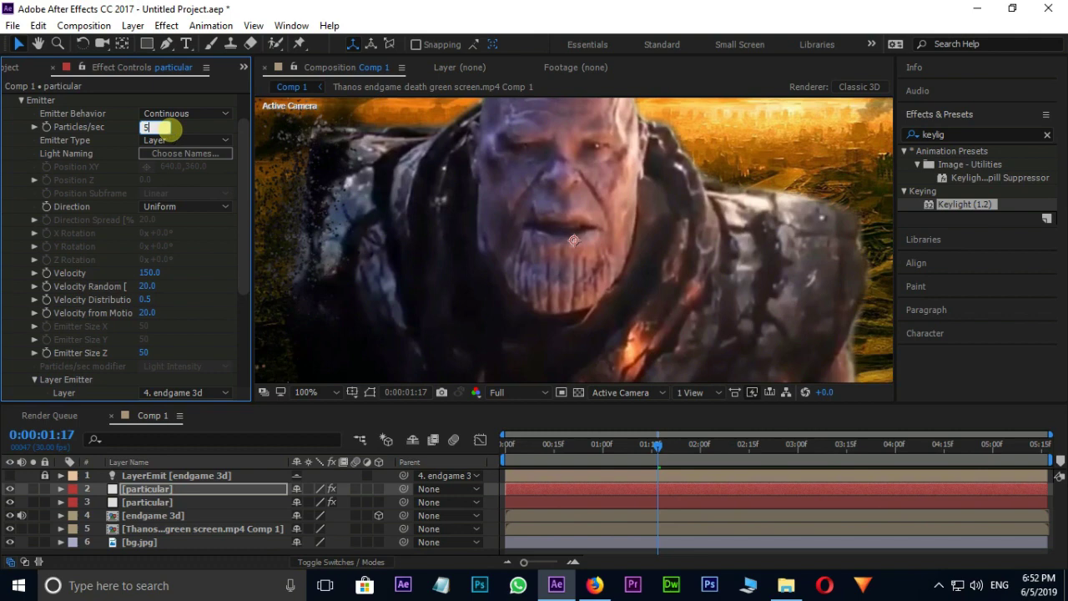
{"action": "type", "text": "00000"}
{"action": "key", "text": "Return"}
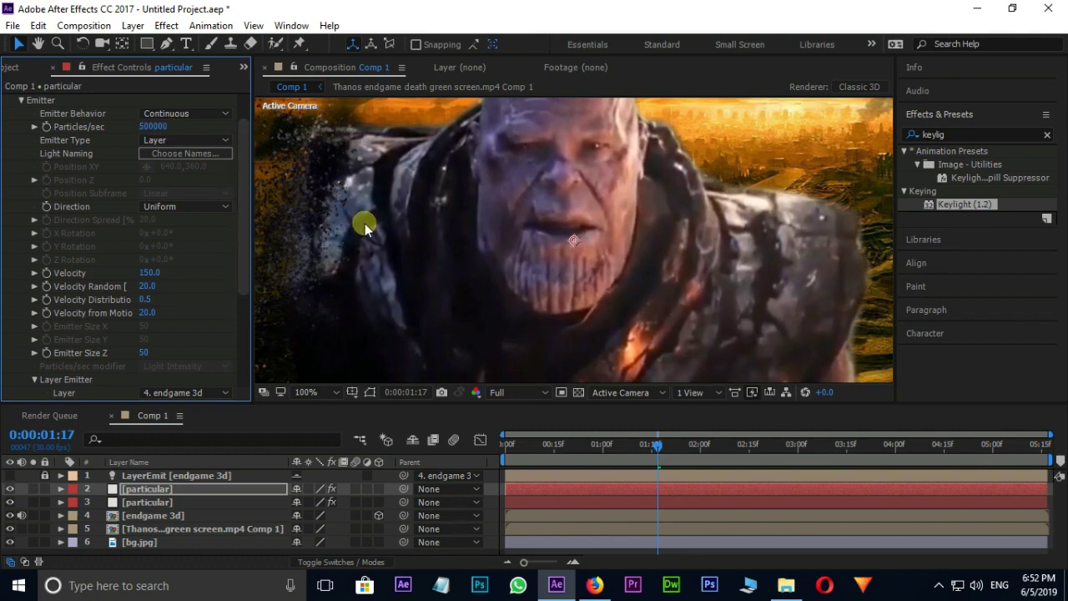
Zoom out and play a preview of Thanos disintegrating.
{"action": "key", "text": "comma"}
{"action": "key", "text": "comma"}
{"action": "key", "text": "comma"}
{"action": "left_click", "coordinate": [659, 457]}
{"action": "key", "text": "space"}
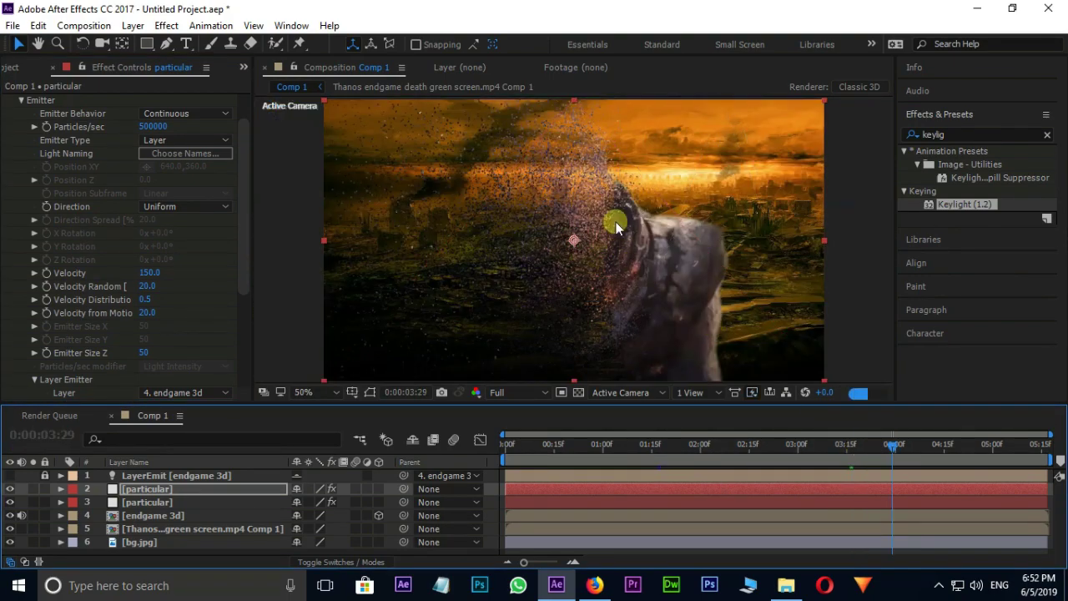
Set the duplicated layer's particle Size to 1.5 and scrub back to review the dust.
{"action": "scroll", "coordinate": [595, 210], "scroll_direction": "up", "scroll_amount": 2}
{"action": "scroll", "coordinate": [67, 226], "scroll_direction": "down", "scroll_amount": 3}
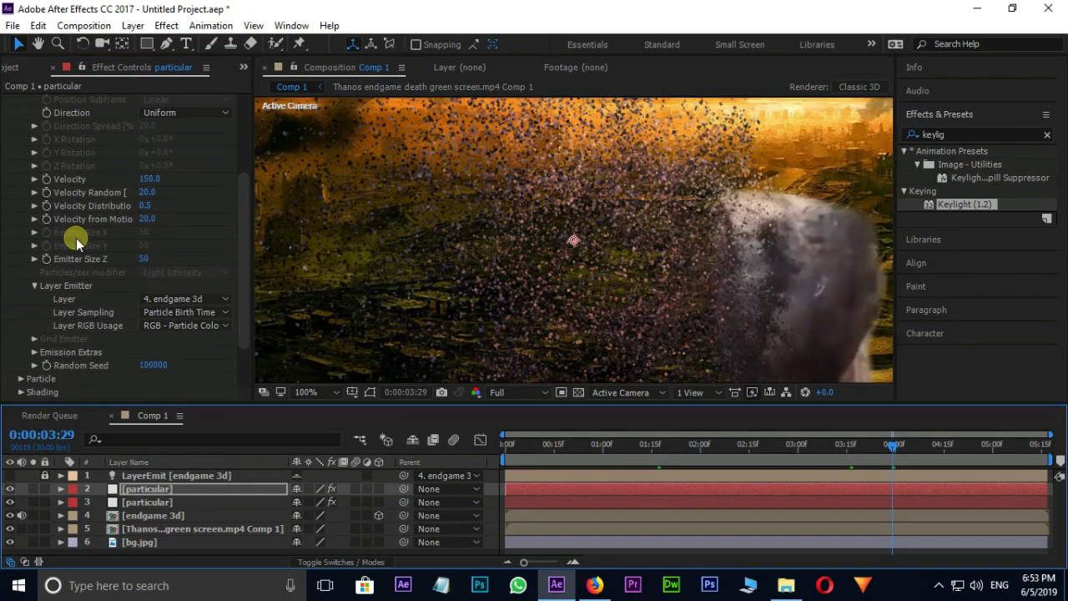
{"action": "scroll", "coordinate": [76, 238], "scroll_direction": "down", "scroll_amount": 2}
{"action": "left_click", "coordinate": [21, 314]}
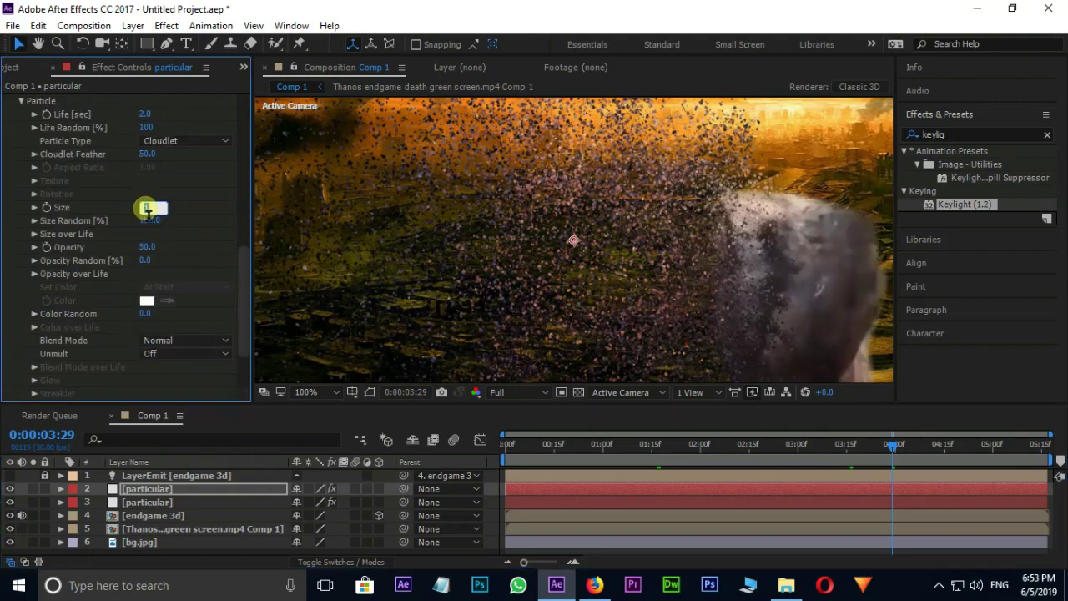
{"action": "type", "text": "1.5"}
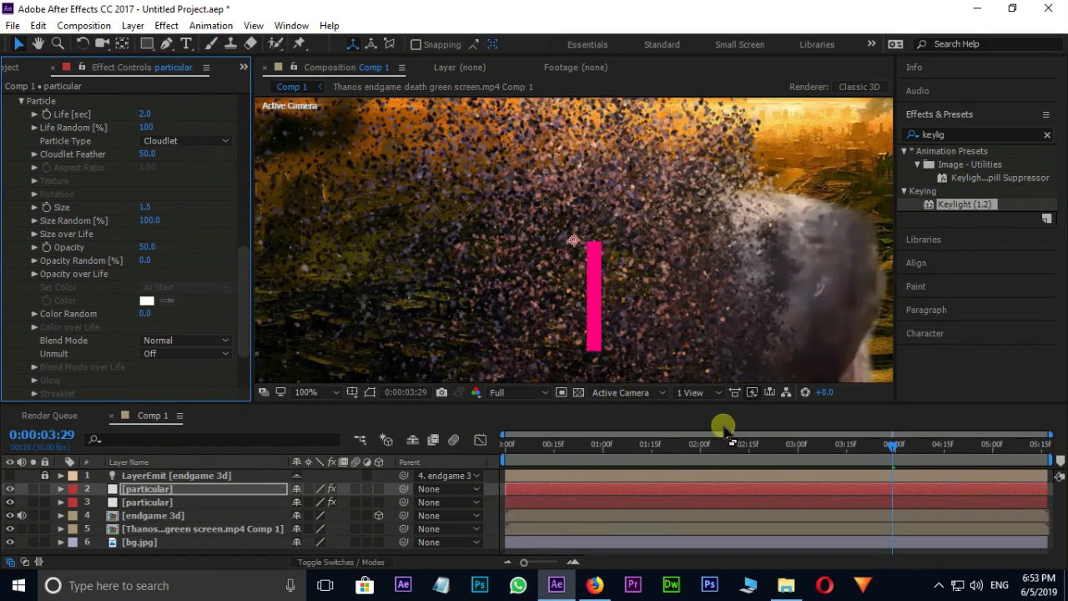
{"action": "left_click_drag", "start_coordinate": [892, 451], "coordinate": [834, 454]}
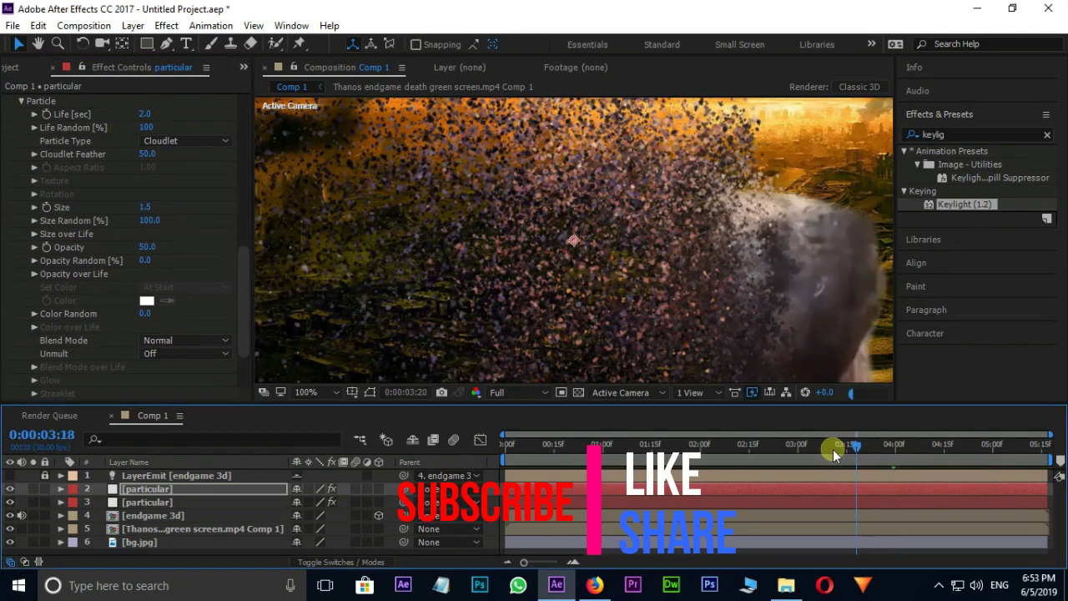